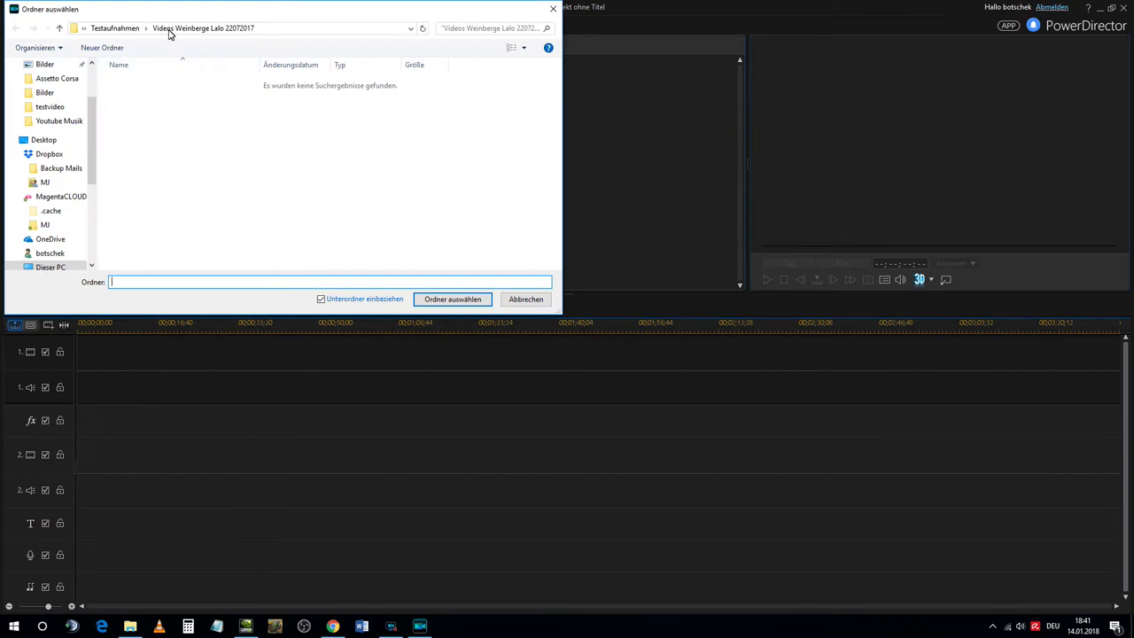
Import the folder "Videos Weinberge Lalo 22072017" into the media library and place clip C0314 at the start of video track 1
click(445, 299)
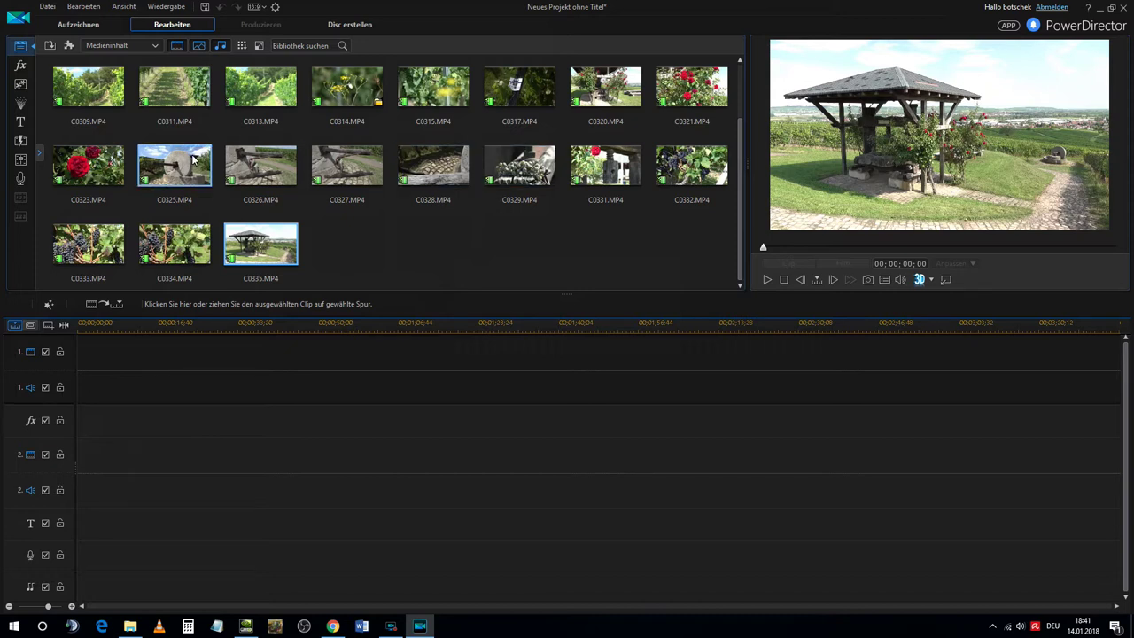
drag(346, 92, 73, 367)
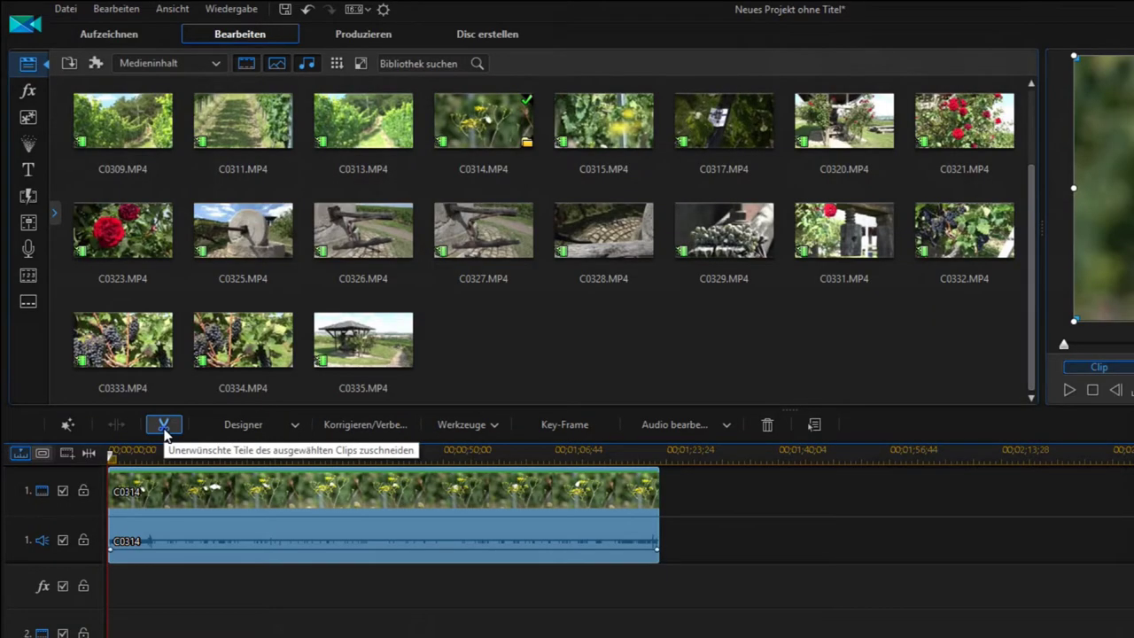
Open clip C0314 for single trimming and set its in-point at 00;00;03;52 after playing up to that position
click(164, 427)
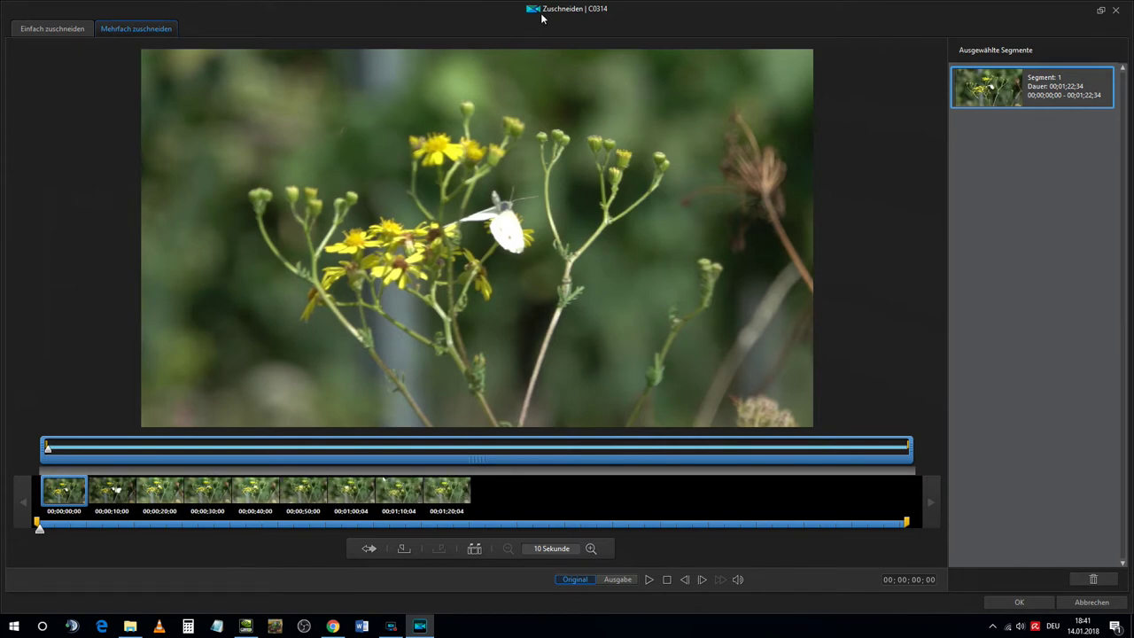
click(56, 26)
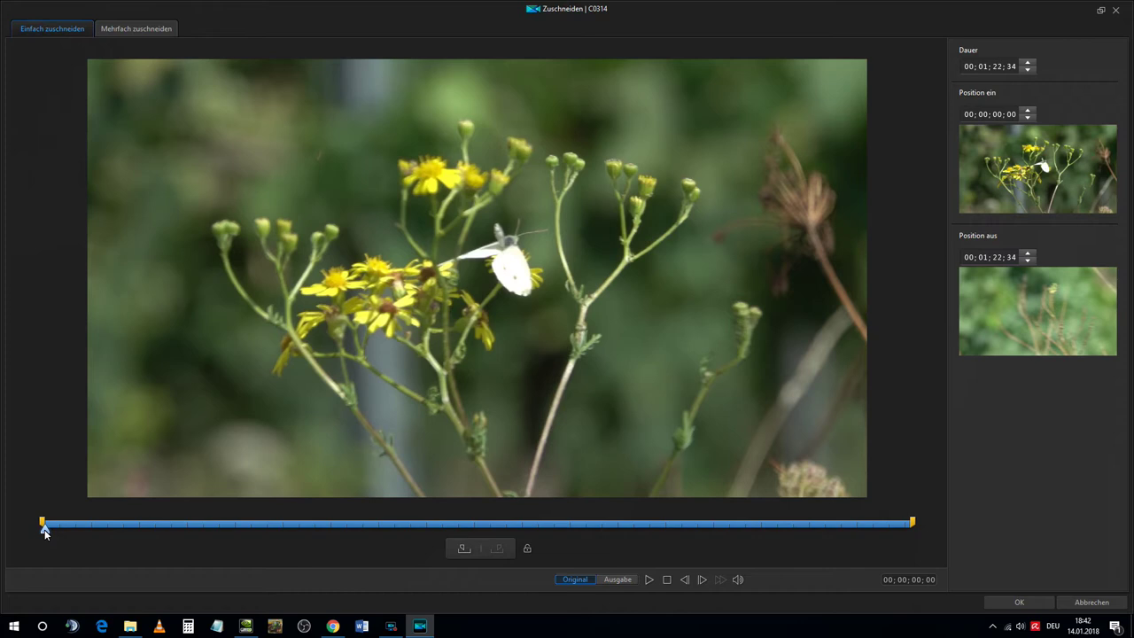
click(648, 581)
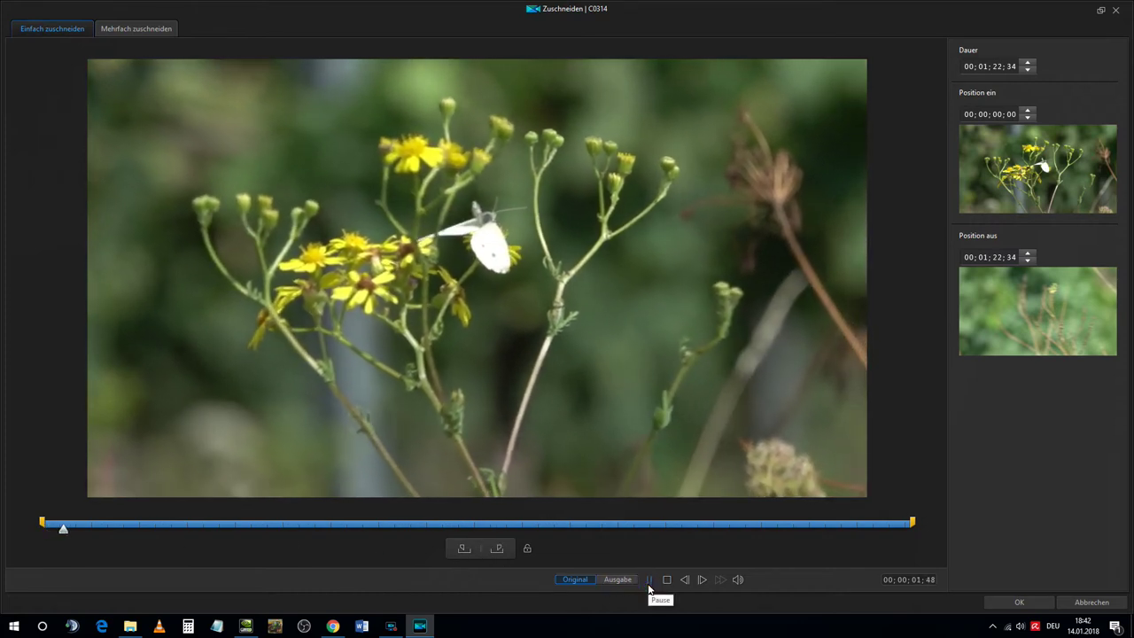
click(647, 583)
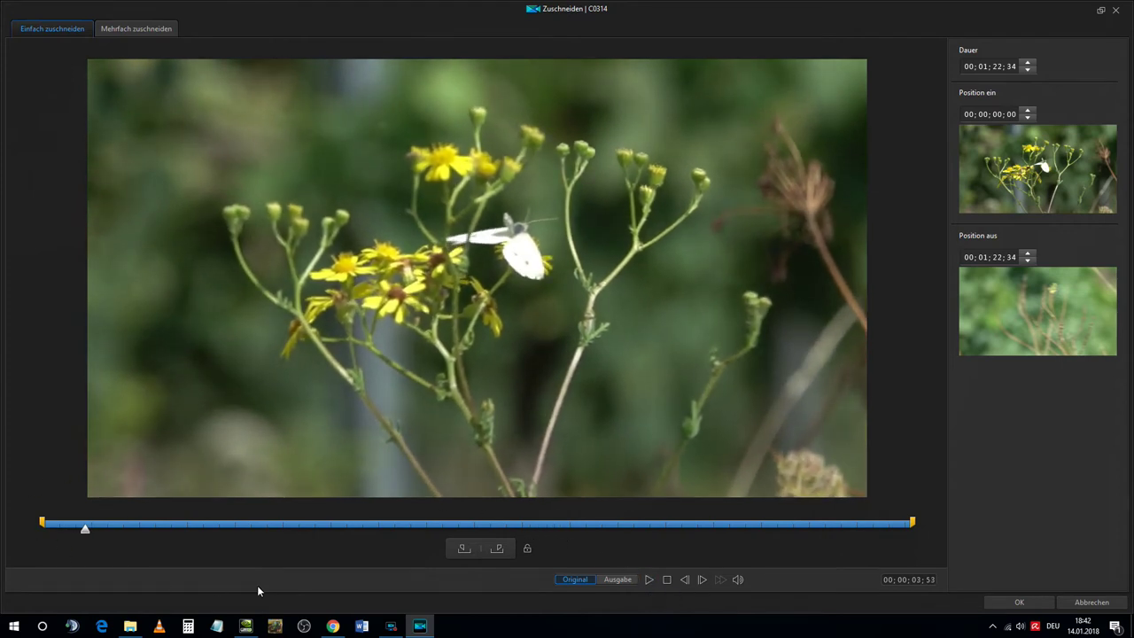
click(459, 555)
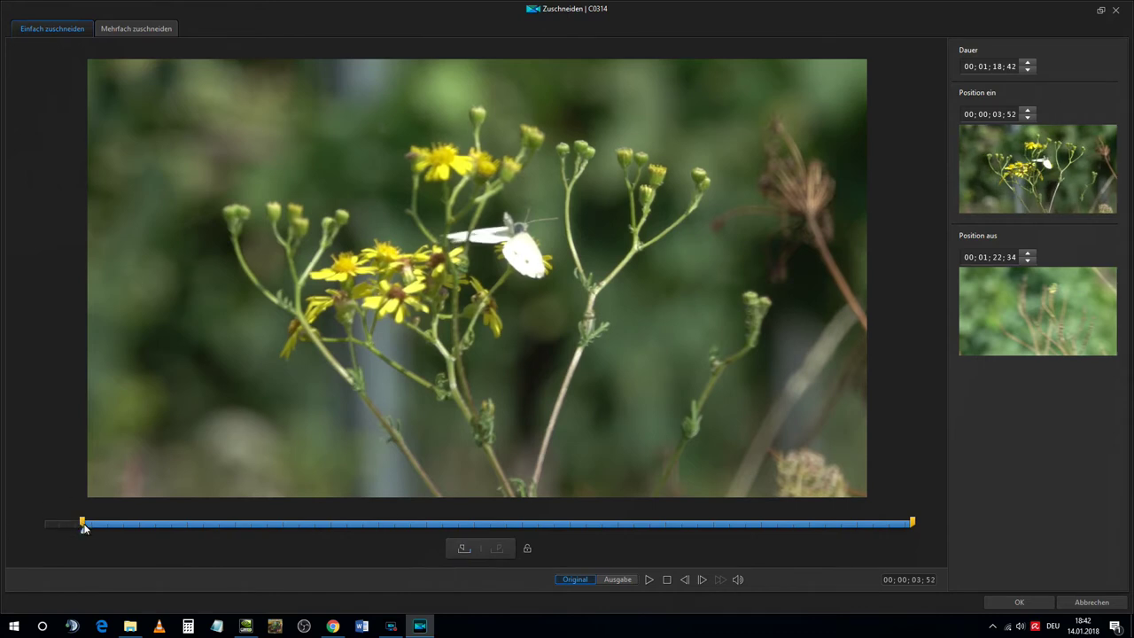
Play on through clip C0314 and set its out-point at 00;00;16;36
click(651, 581)
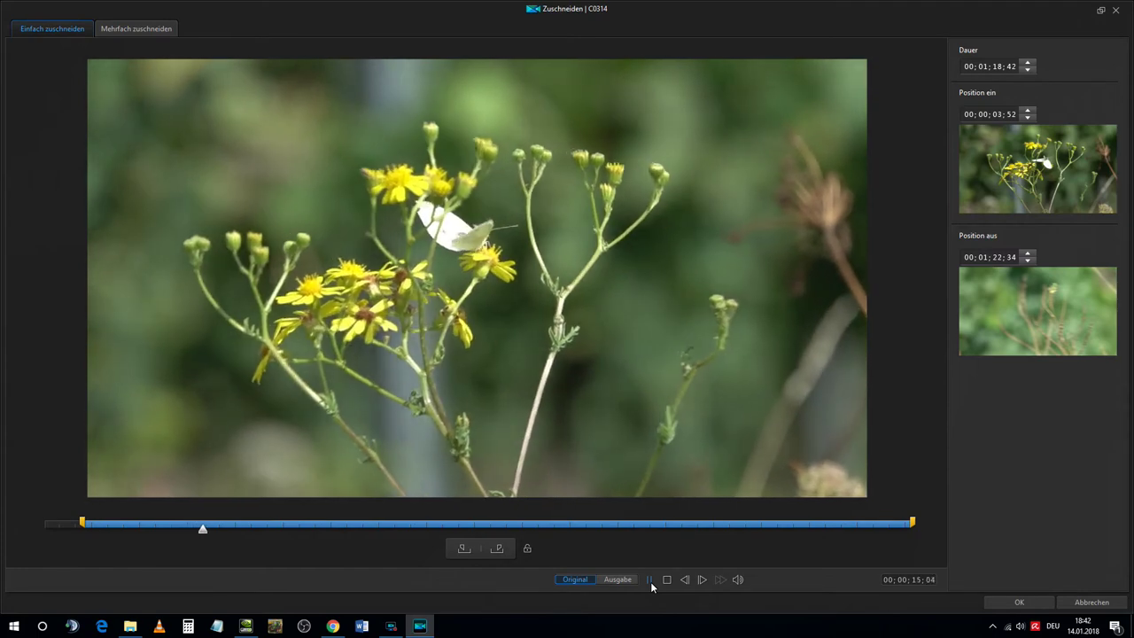
click(650, 581)
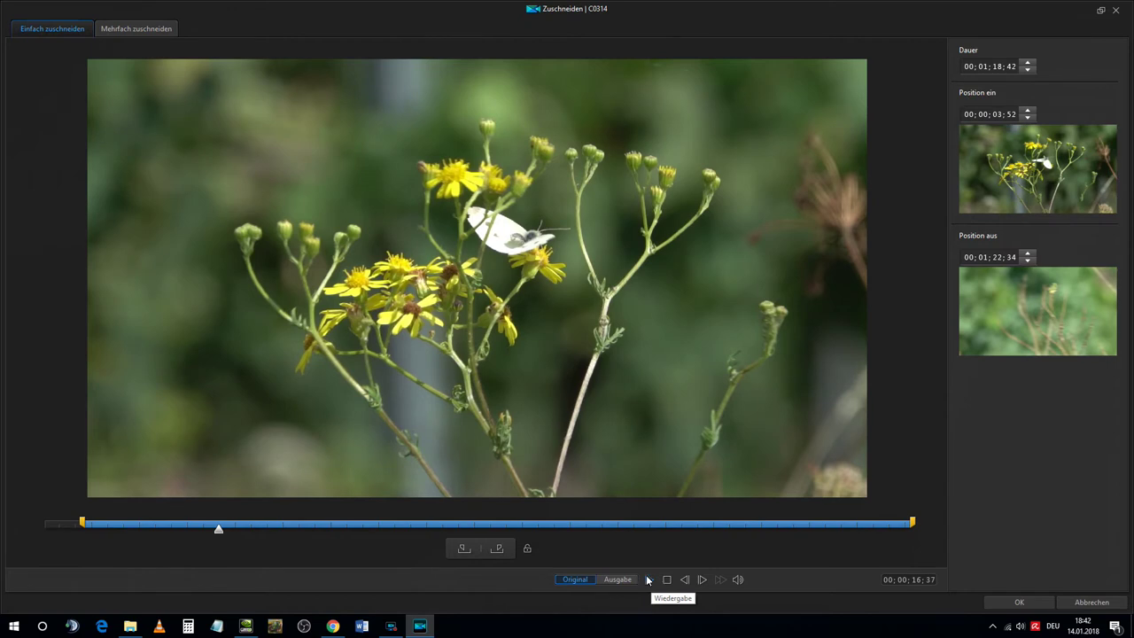
click(498, 549)
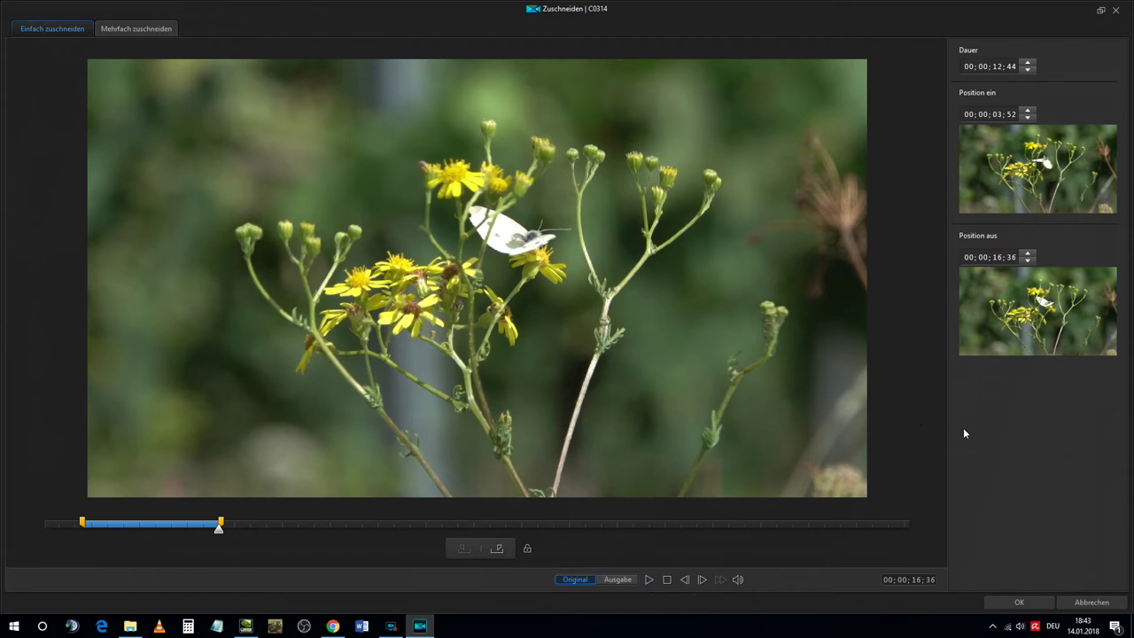
Fine-tune the clip's in-point frame by frame to 00;00;03;56
click(1028, 110)
click(1028, 111)
click(1028, 110)
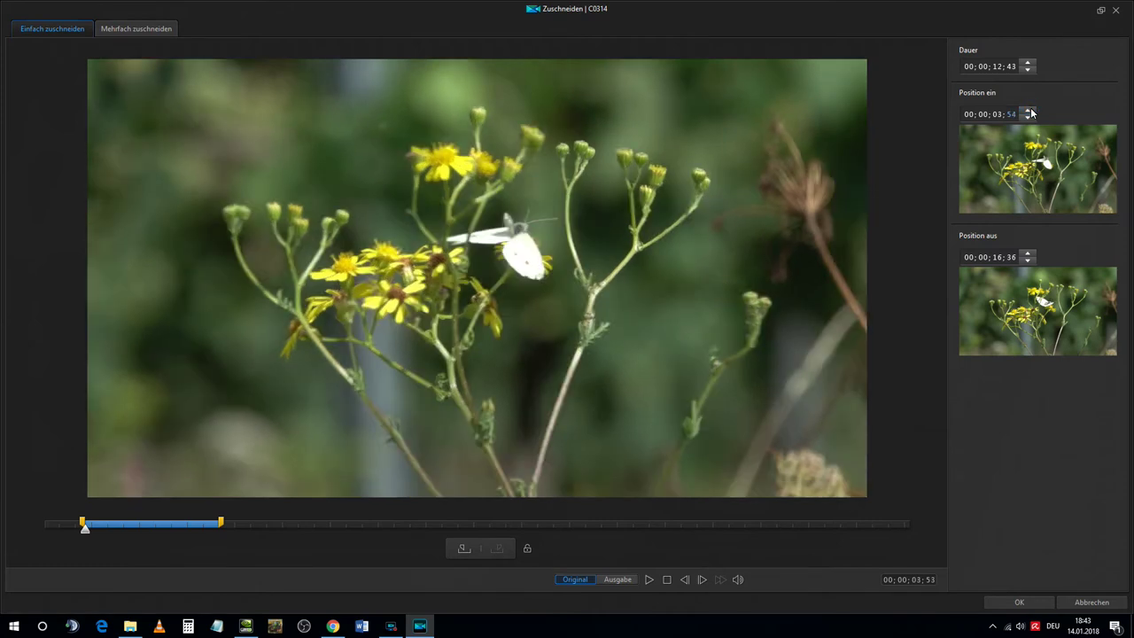
click(1029, 110)
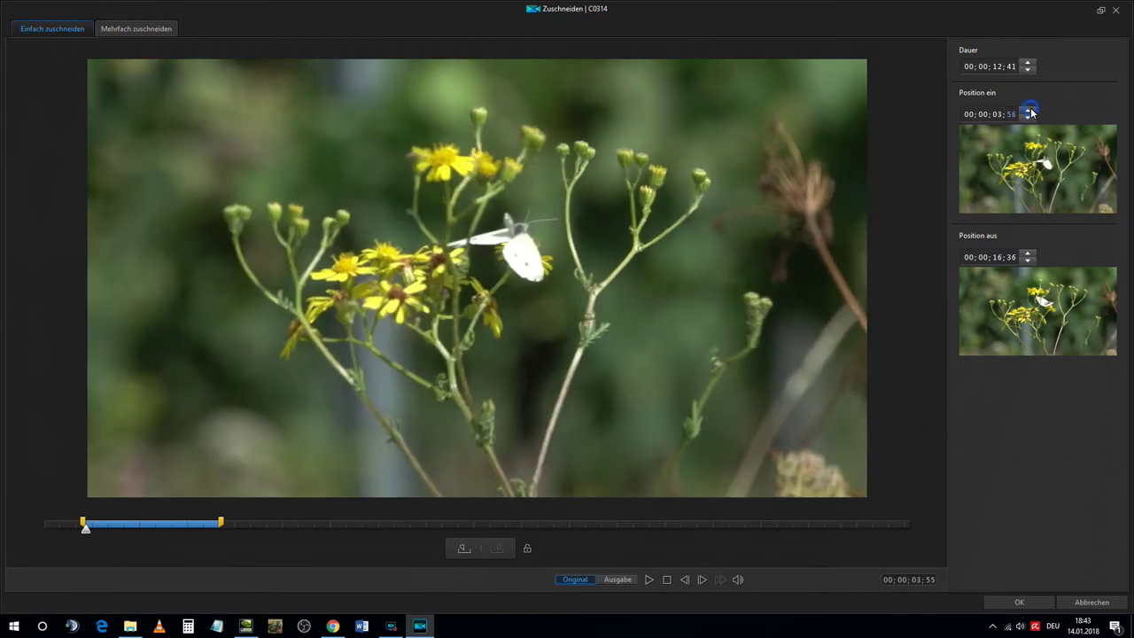
Fine-tune the clip's out-point frame by frame to 00;00;16;31
click(1028, 261)
click(1029, 262)
click(1028, 261)
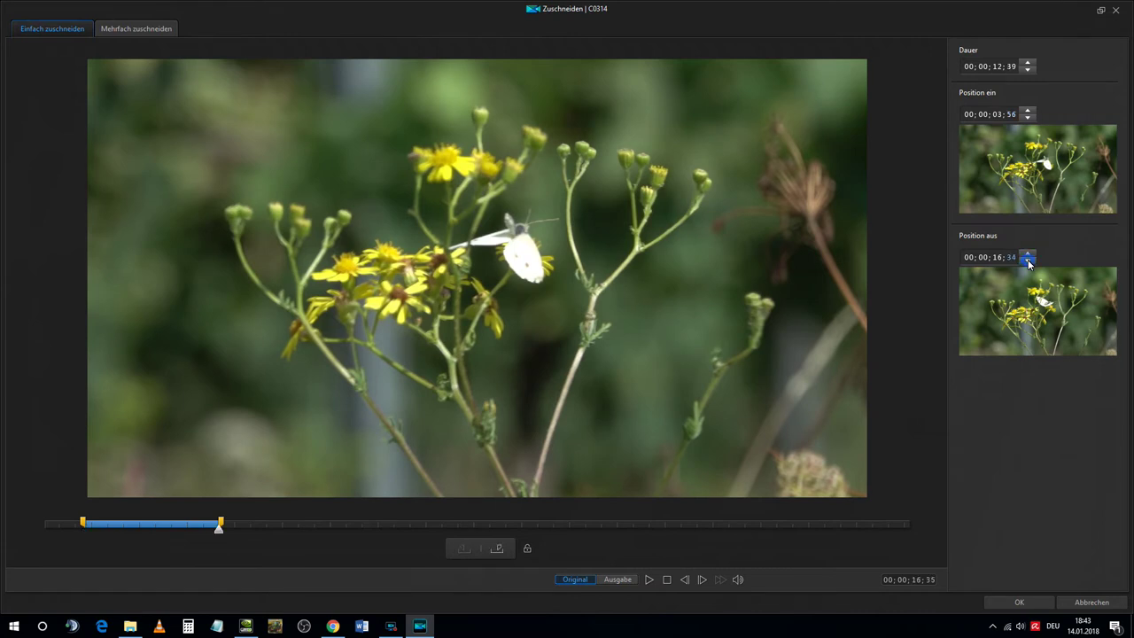
click(1029, 261)
click(1028, 261)
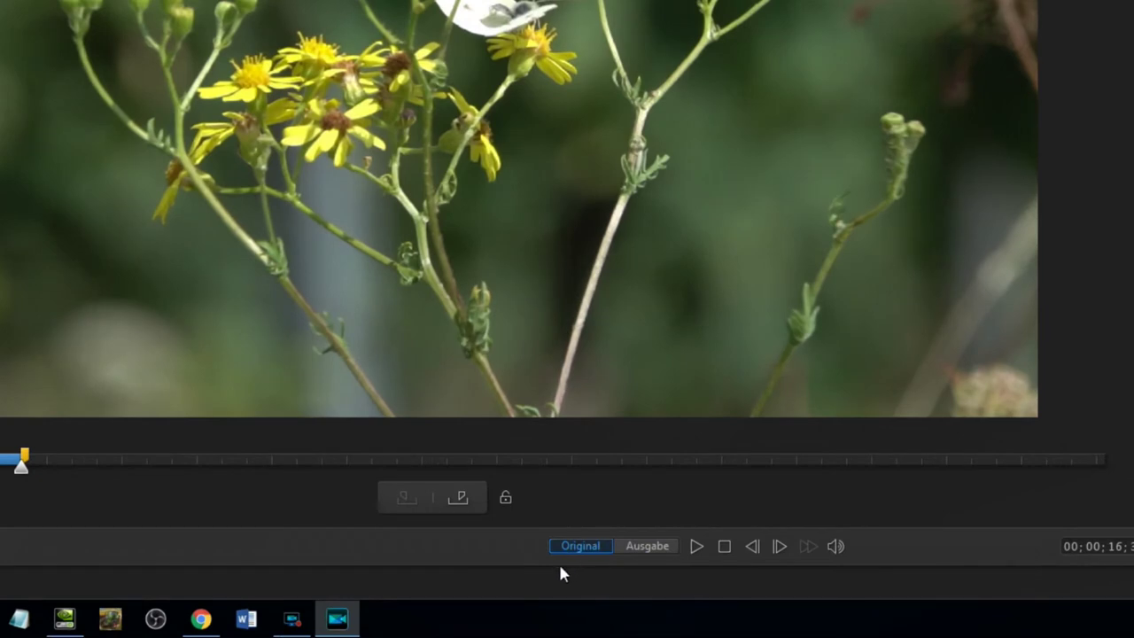
Play the trimmed output, set the out-point at 00;00;12;18 and apply the trim to clip C0314
click(656, 545)
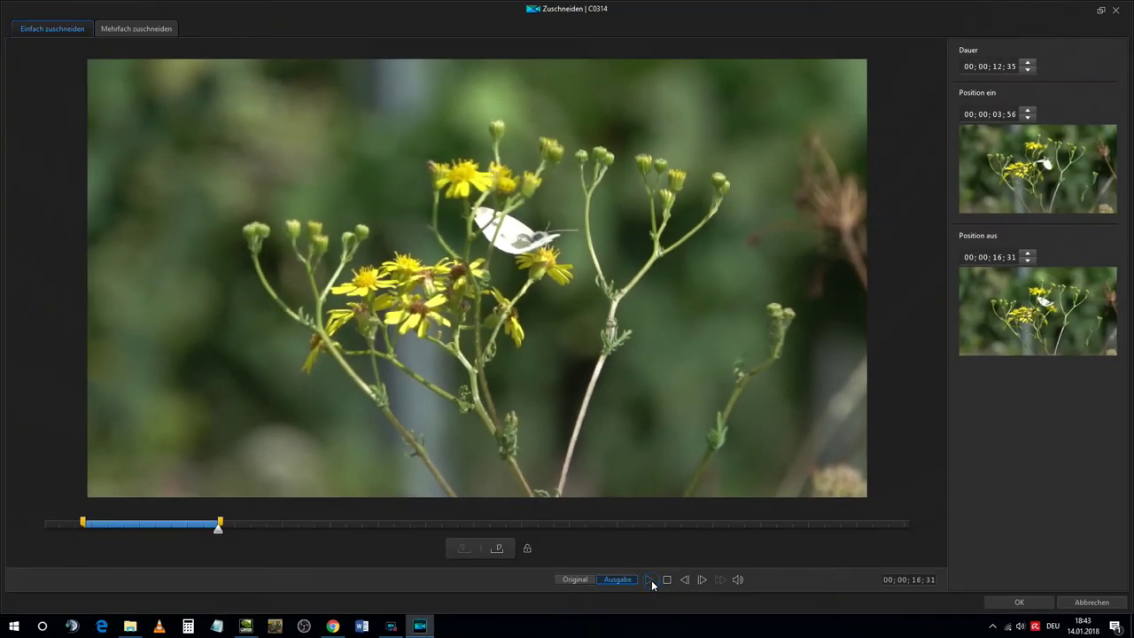
click(651, 579)
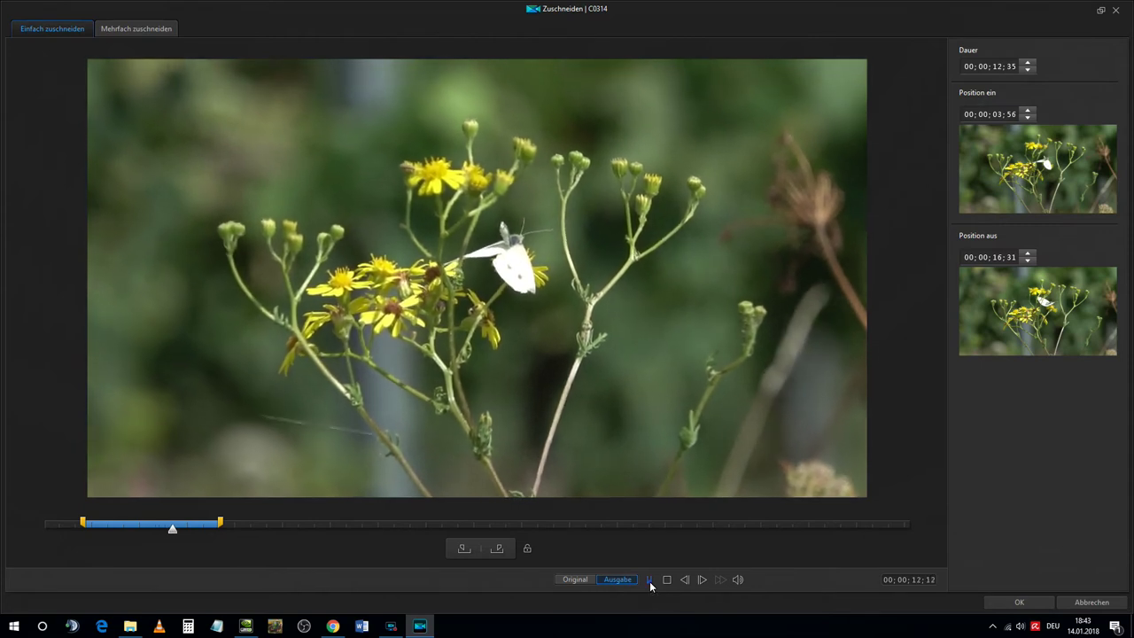
click(650, 581)
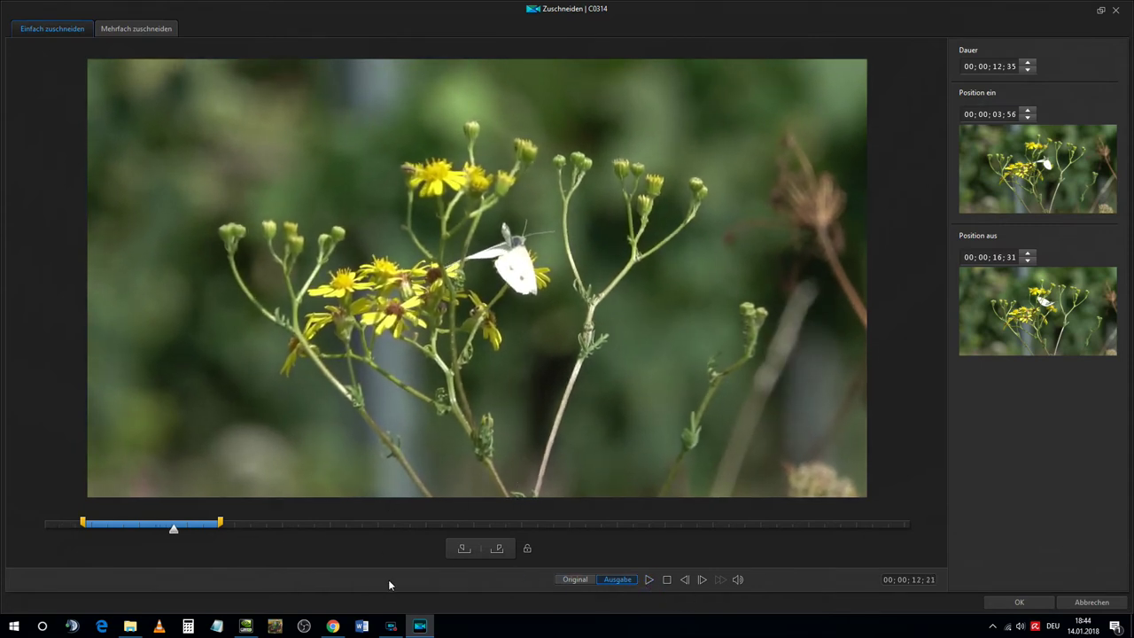
click(499, 548)
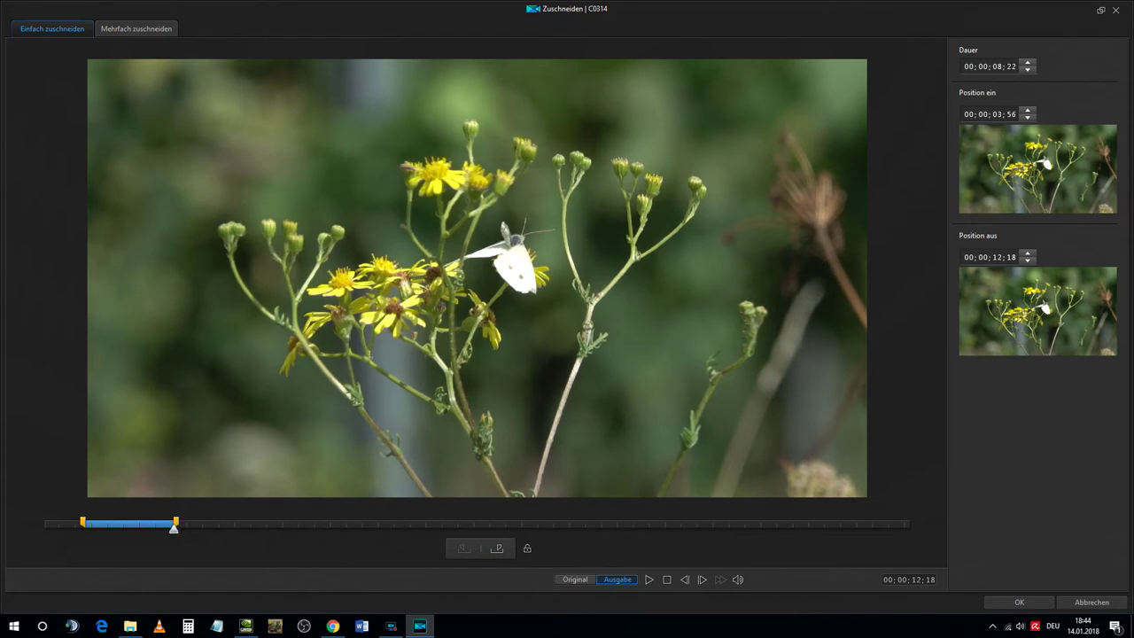
click(1019, 602)
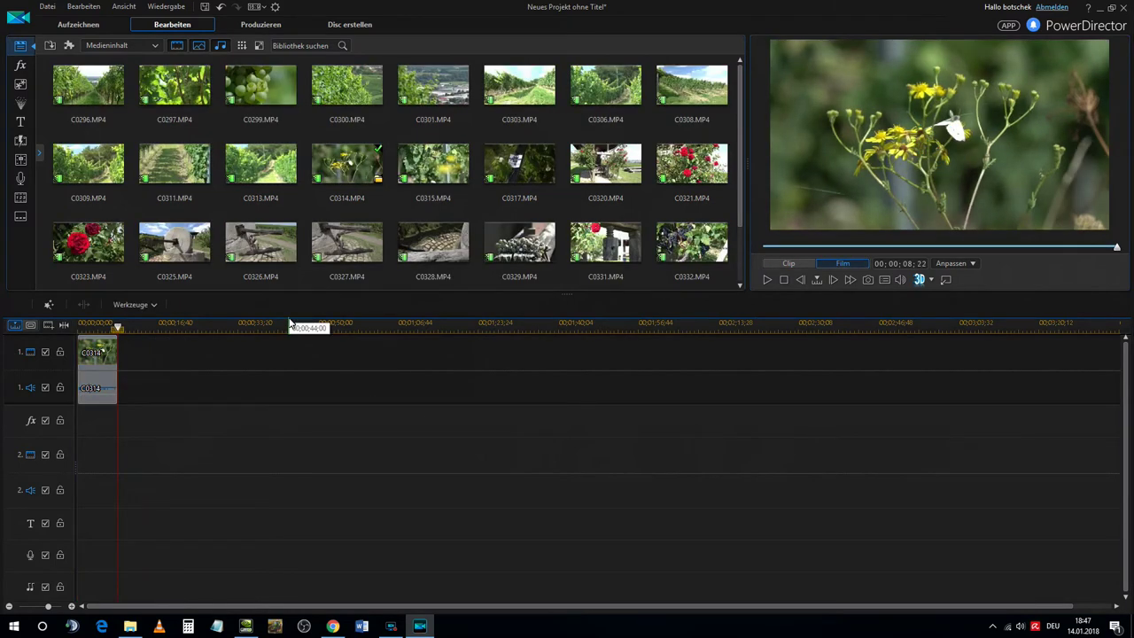
Add clip C0299 directly after C0314 on track 1 and open it for trimming
click(259, 89)
drag(212, 344, 122, 379)
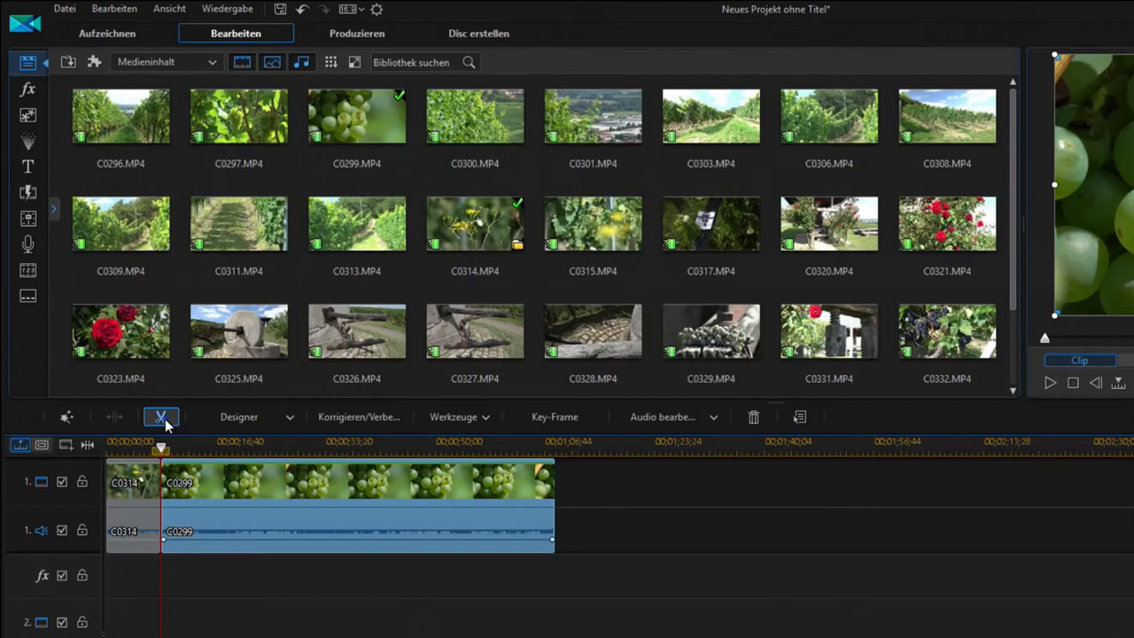
click(162, 417)
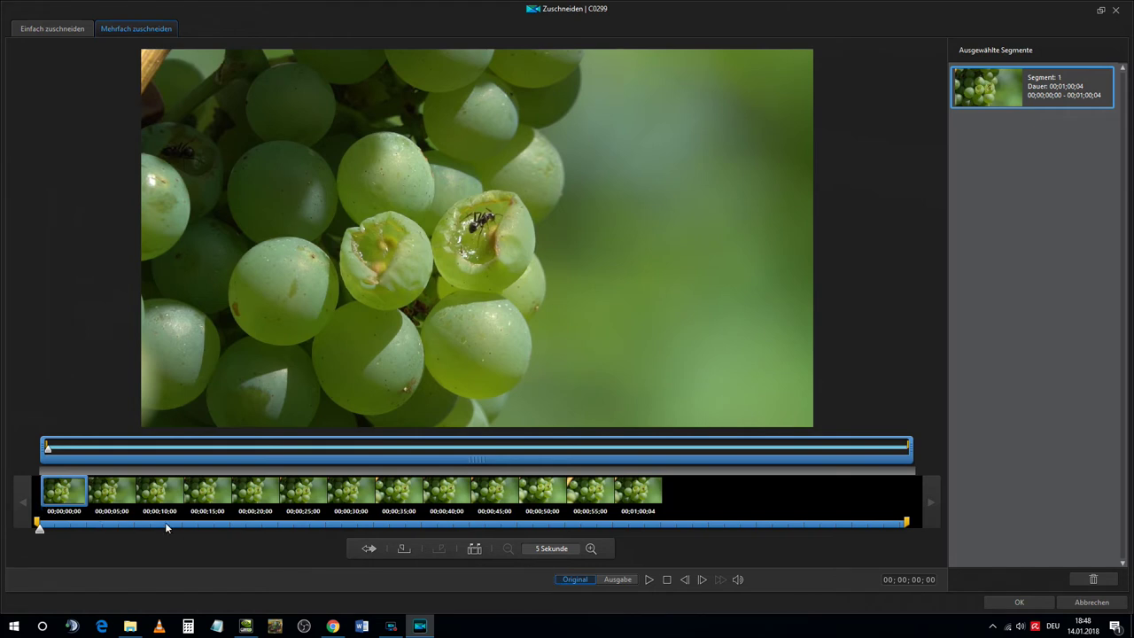
Examine the clip's frame strip at one-second and single-frame intervals, and return to five-second intervals
click(590, 549)
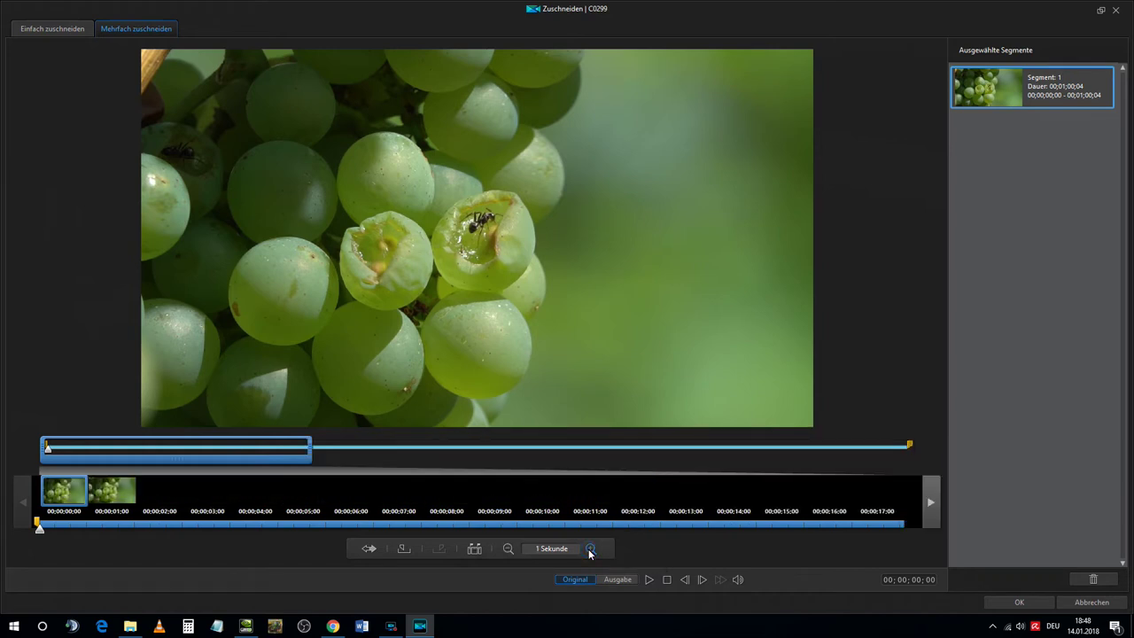
click(590, 549)
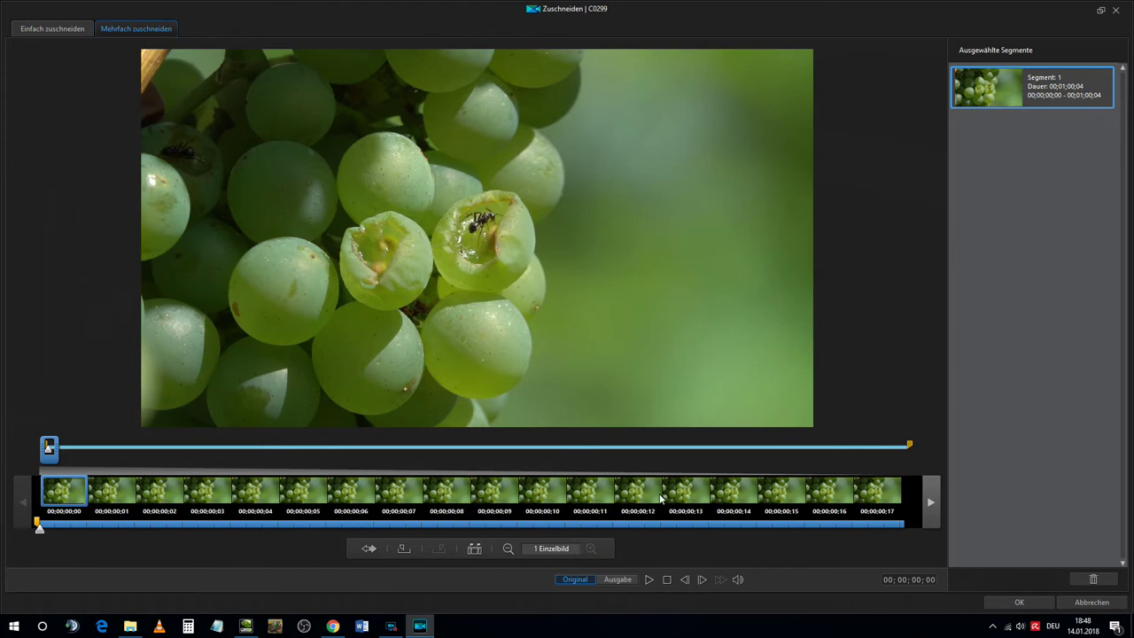
click(930, 503)
click(930, 504)
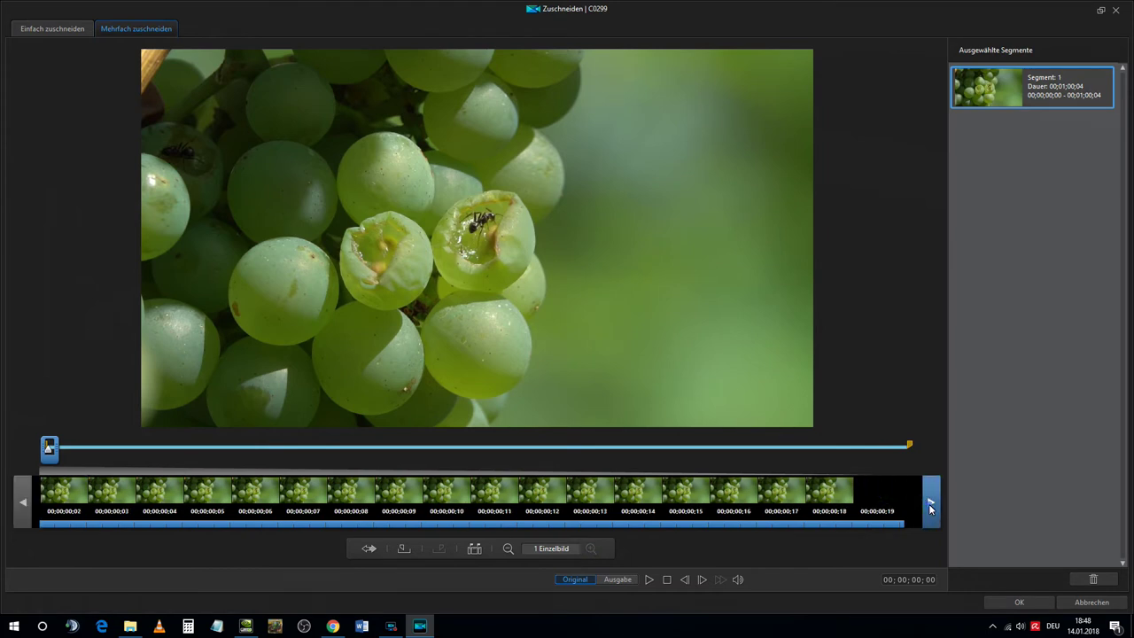
click(930, 504)
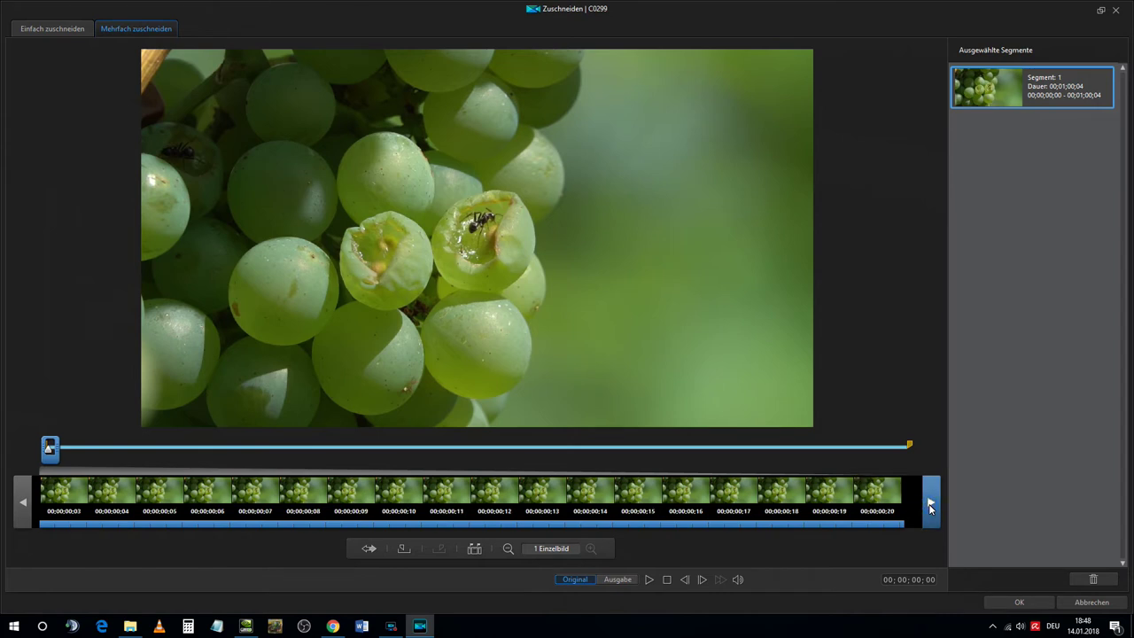
click(506, 549)
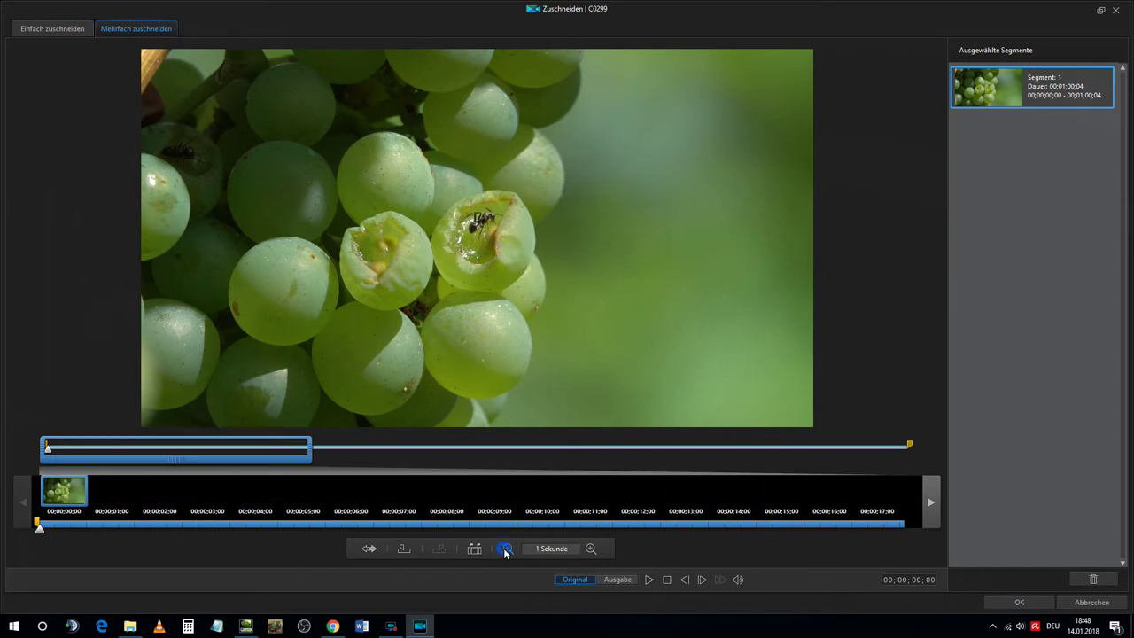
click(506, 549)
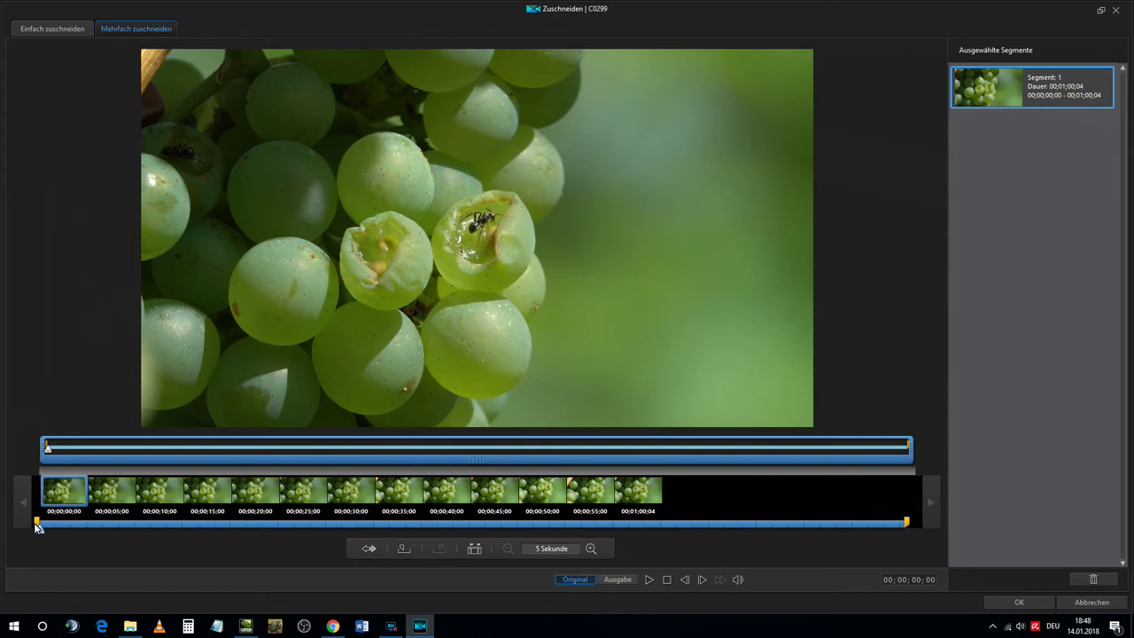
Mark the first segment of clip C0299 from 00;00;00;00 to 00;00;06;40
click(401, 550)
click(648, 580)
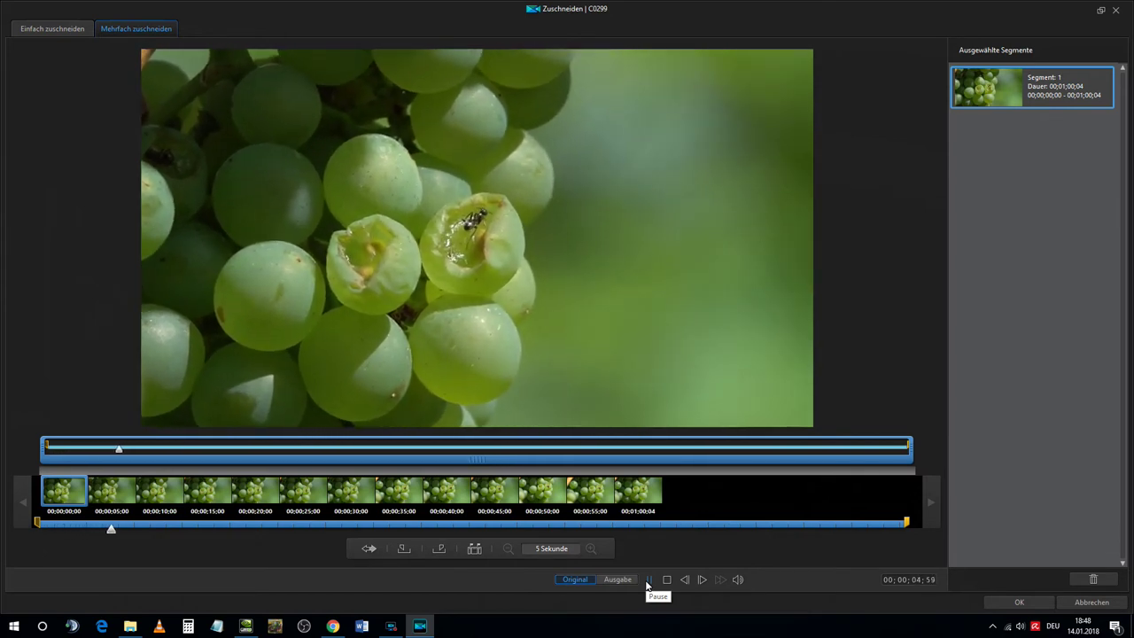
click(647, 580)
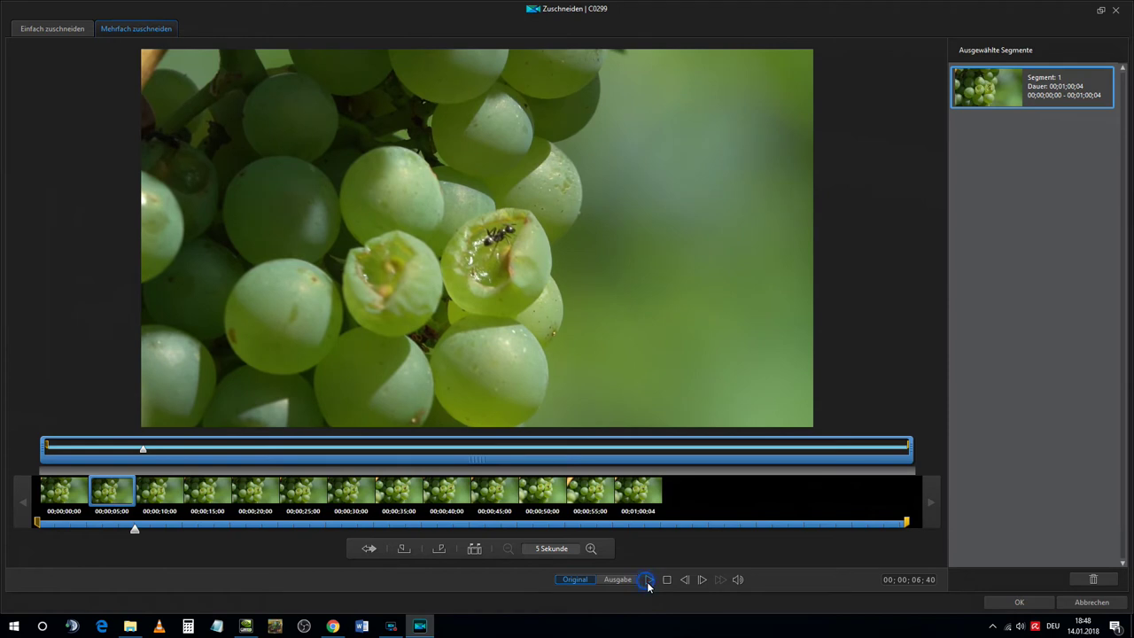
click(441, 549)
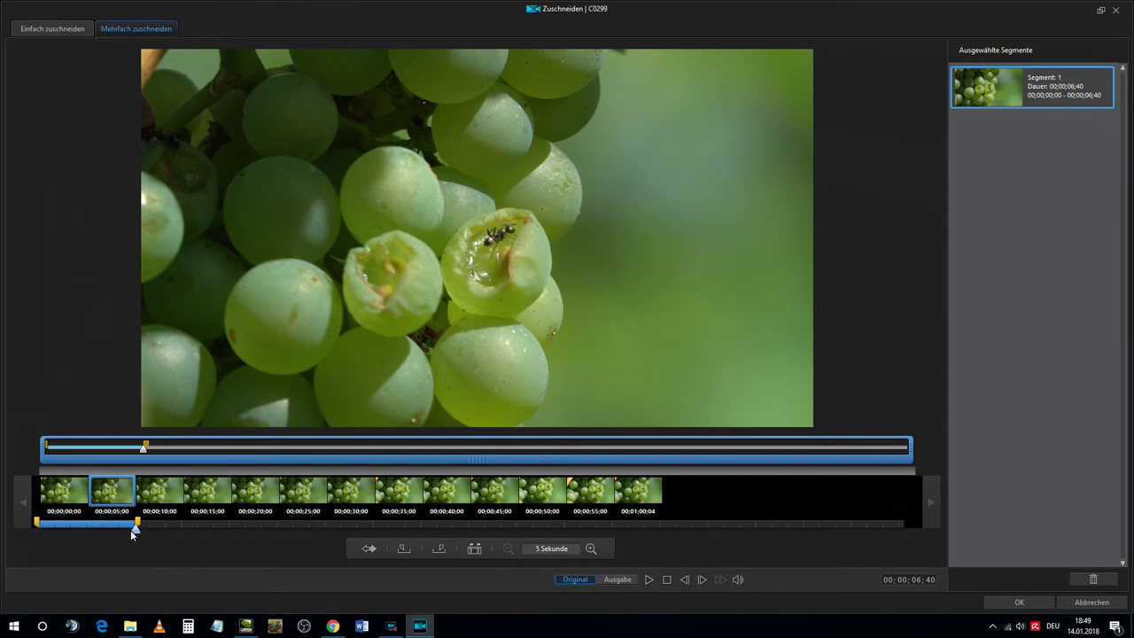
Mark the start of a second segment at 00;00;16;18 and play the clip on to 00;00;23;56
drag(133, 529, 273, 541)
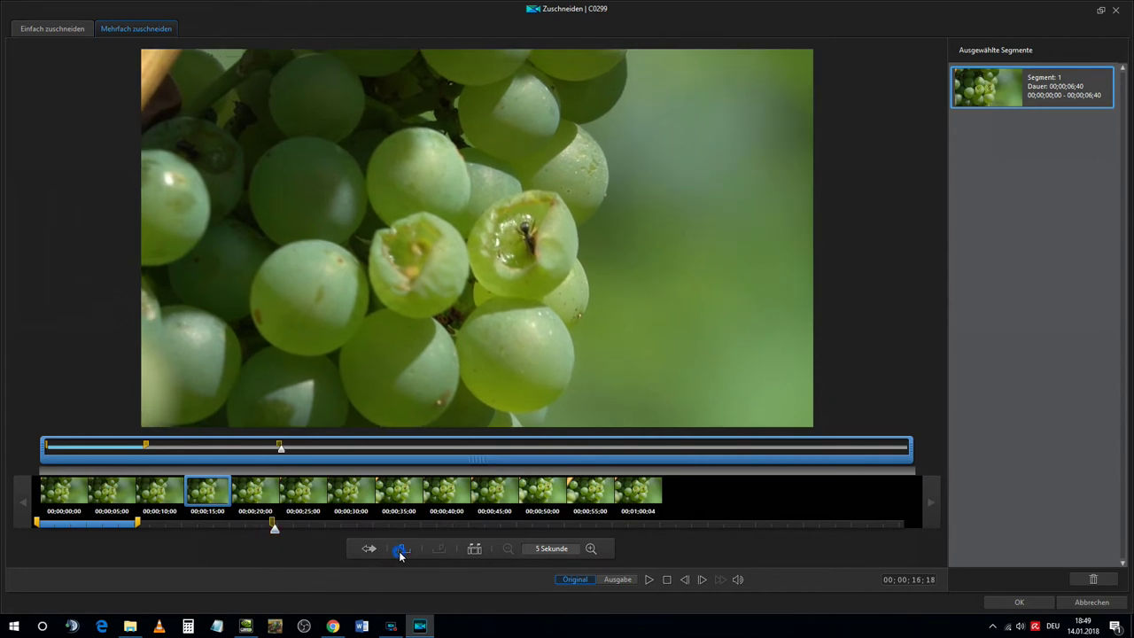
click(646, 579)
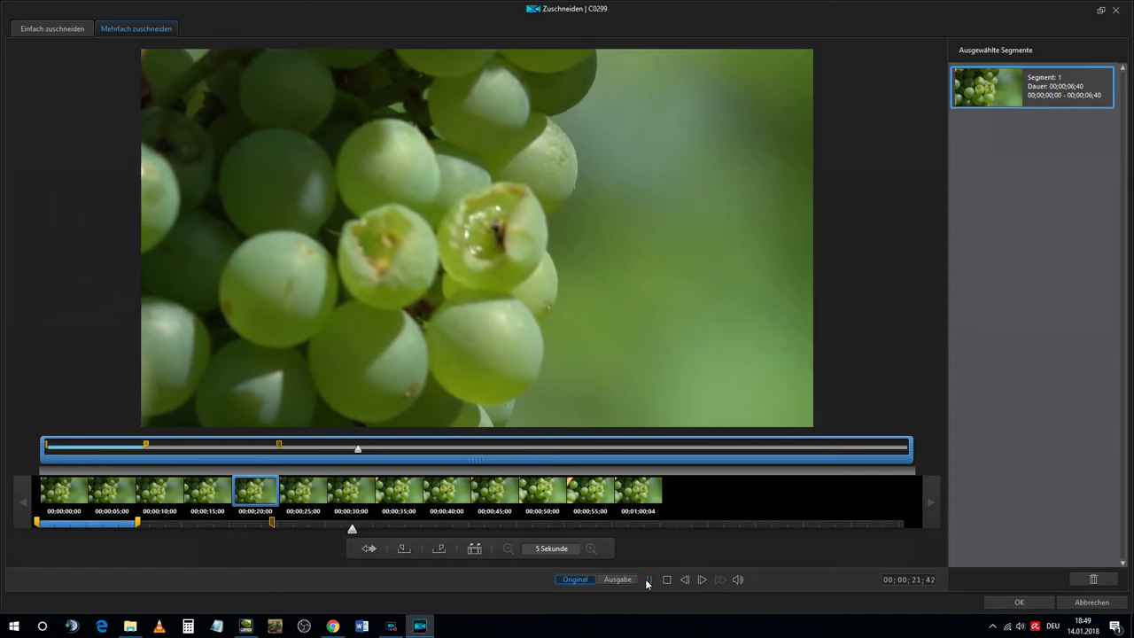
click(647, 579)
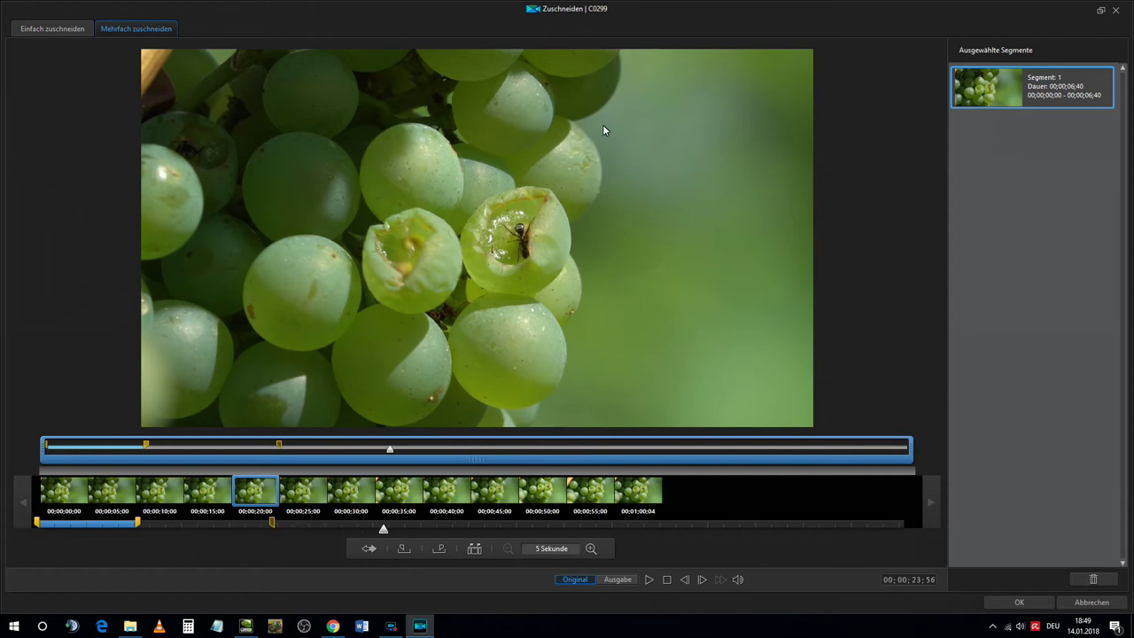
Mark the second segment of clip C0299 from 00;00;23;56 to 00;00;30;08
click(399, 554)
click(650, 580)
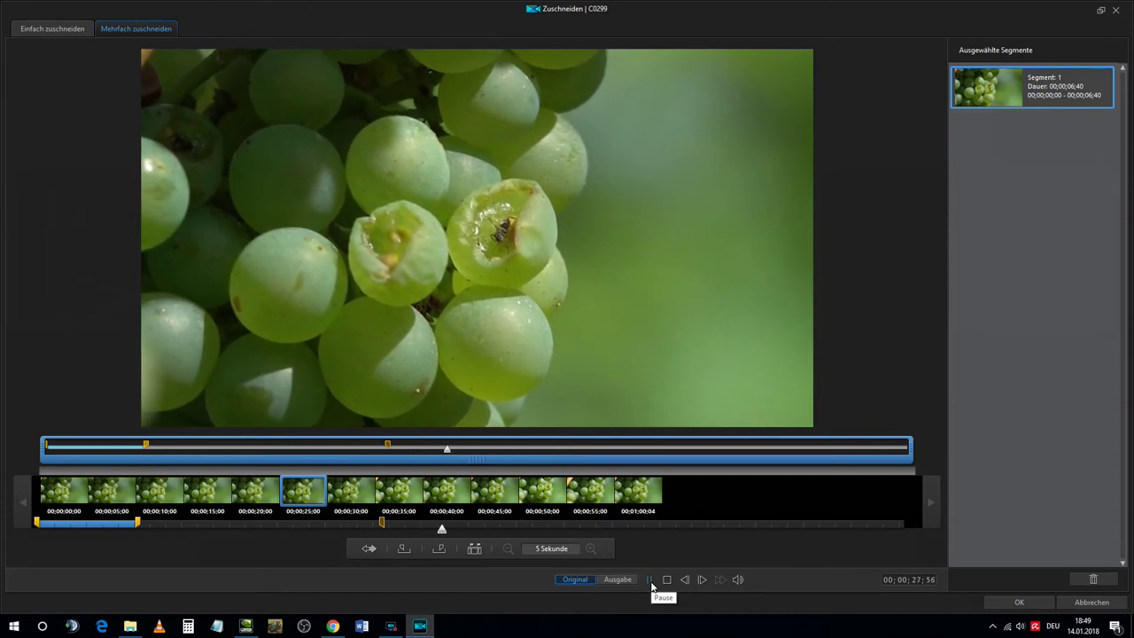
click(650, 581)
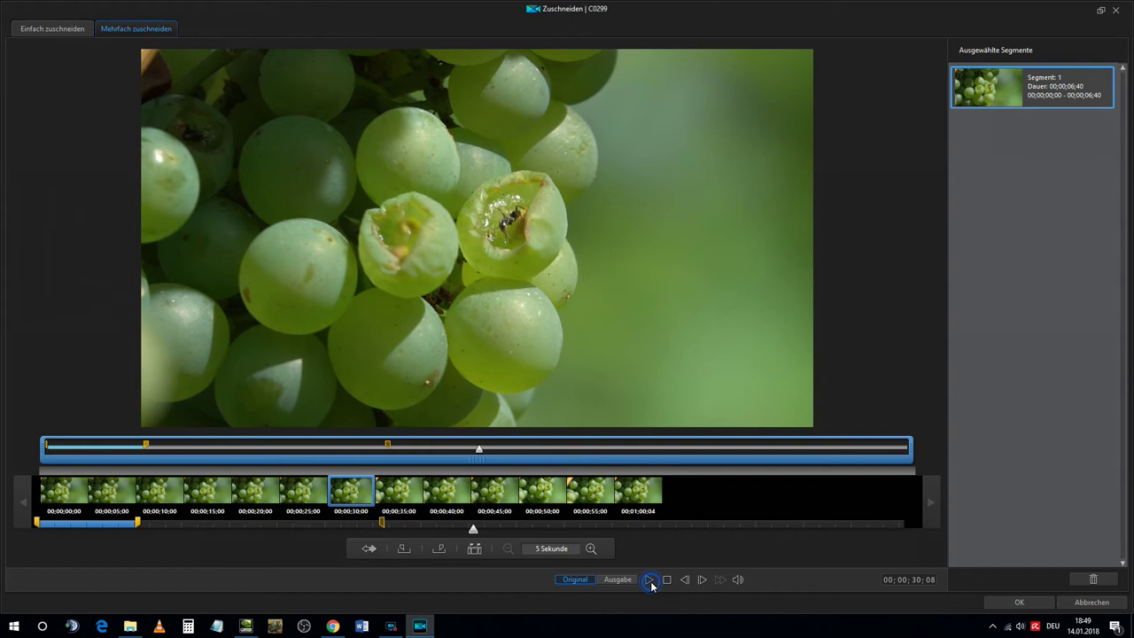
click(439, 550)
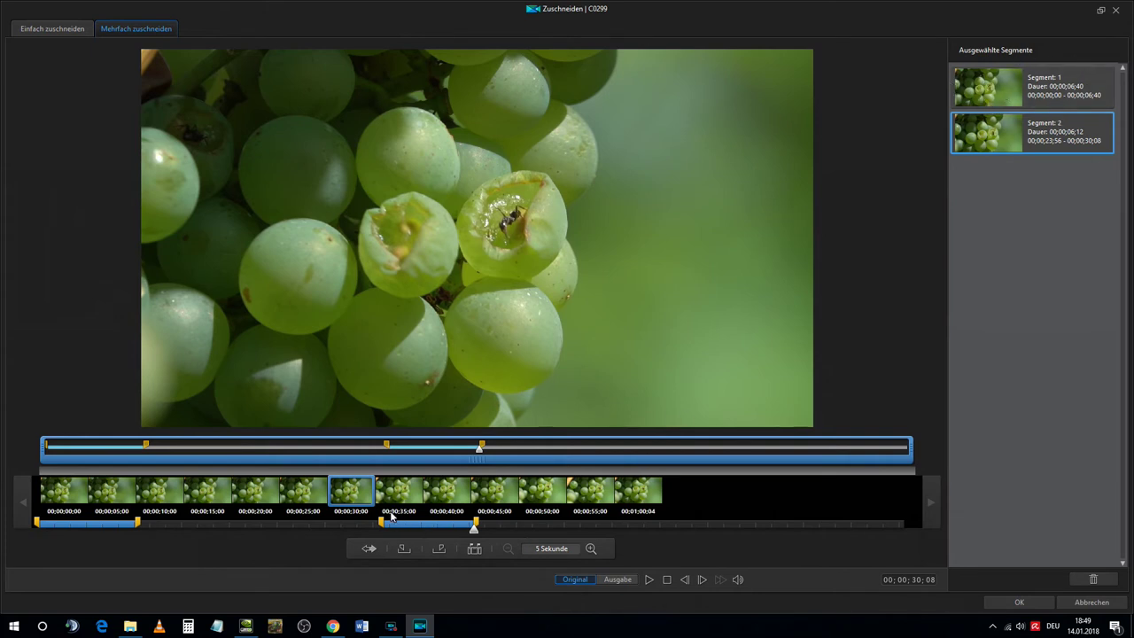
Mark the third segment of clip C0299 from 00;00;38;58 to 00;00;44;58
drag(474, 534, 602, 536)
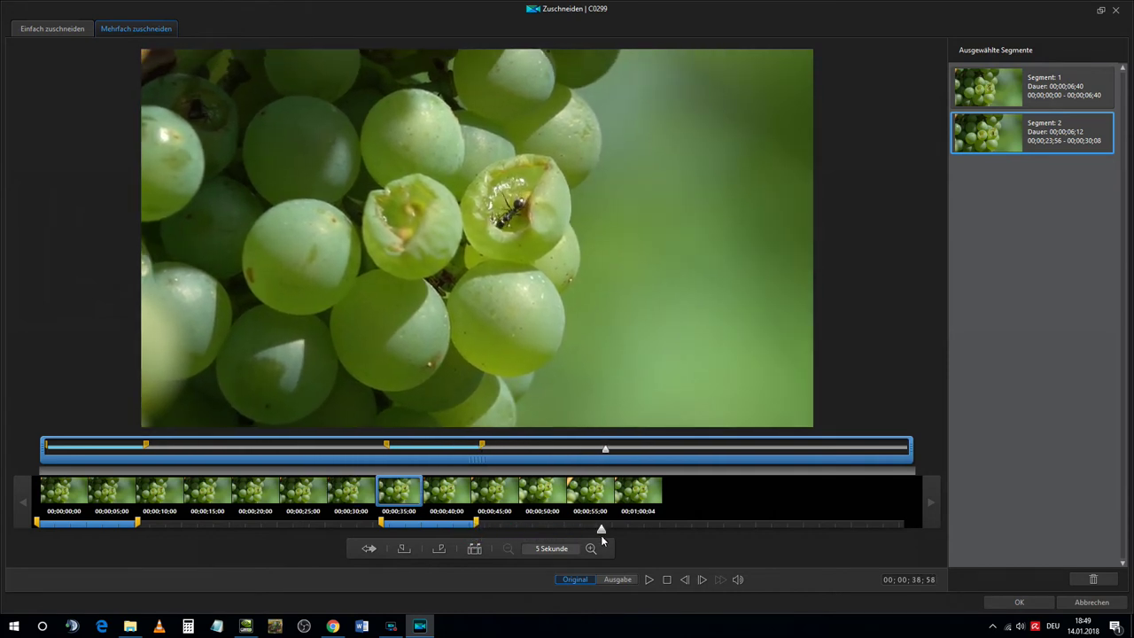
click(404, 549)
click(646, 580)
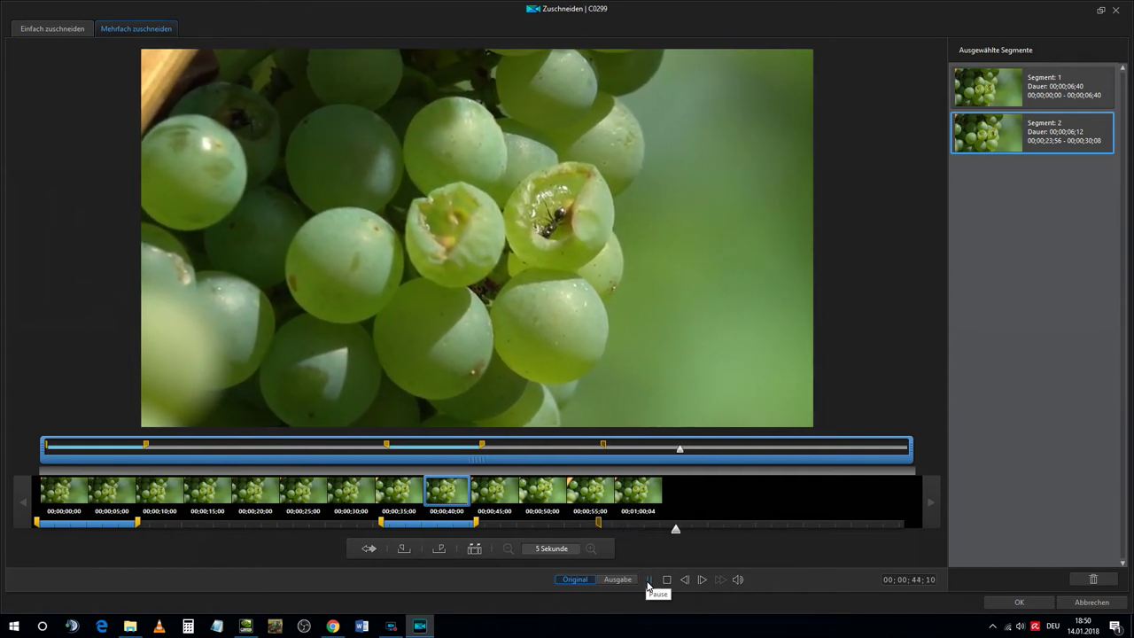
click(646, 580)
click(438, 549)
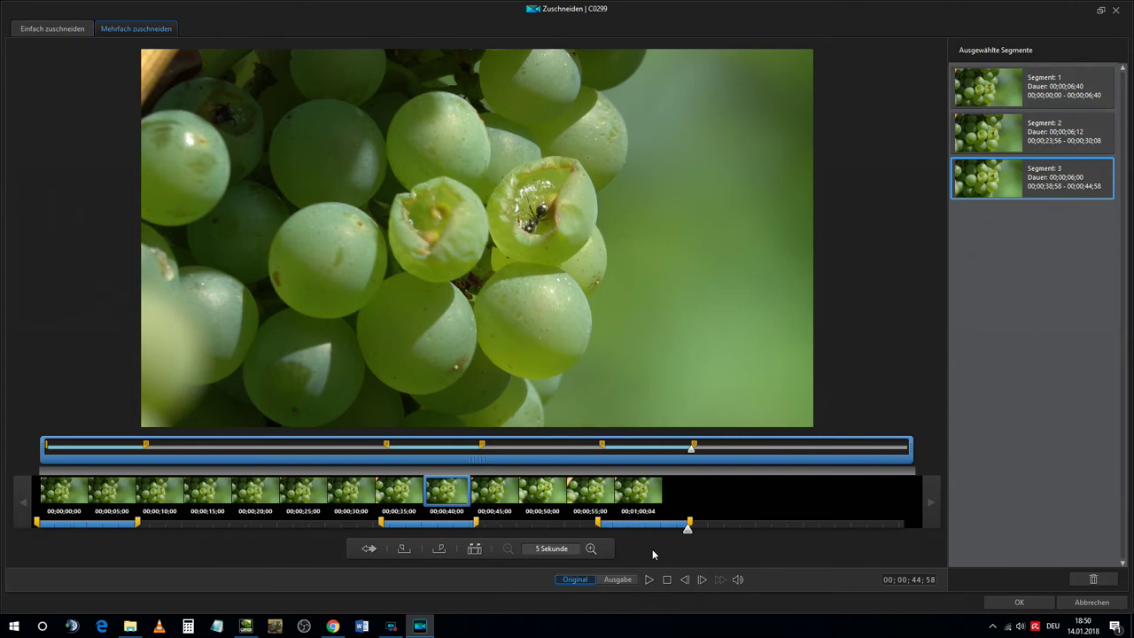
Preview the combined output of the three marked segments and apply the multi trim to the timeline
click(630, 580)
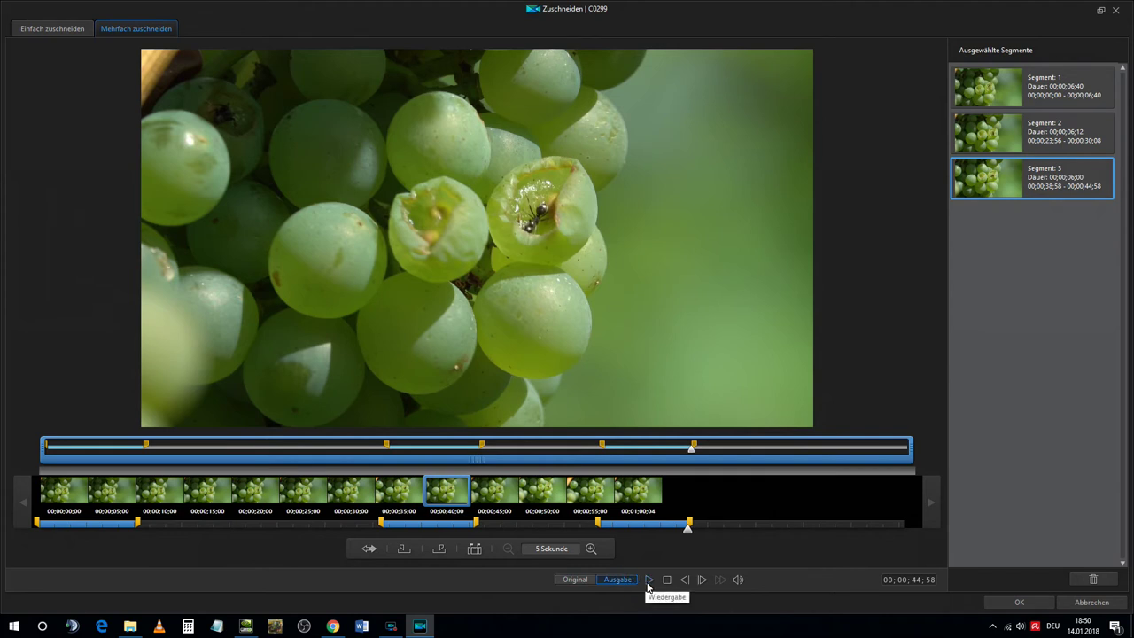
click(648, 581)
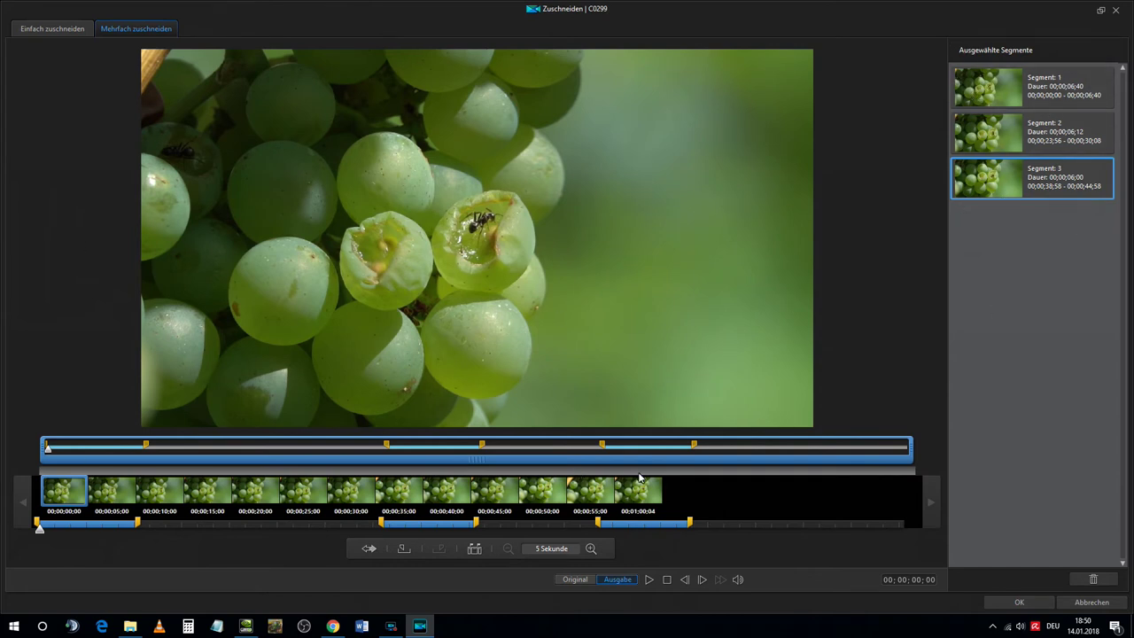
click(1032, 603)
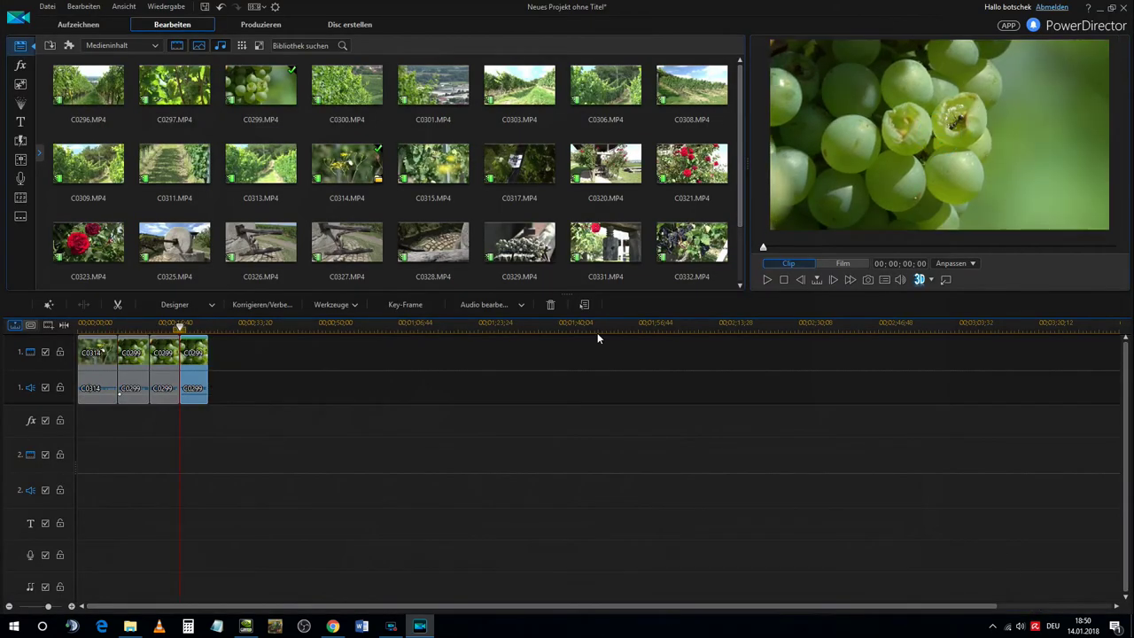
Play back the trimmed clips C0314 and C0299 on track 1 in film mode
click(198, 357)
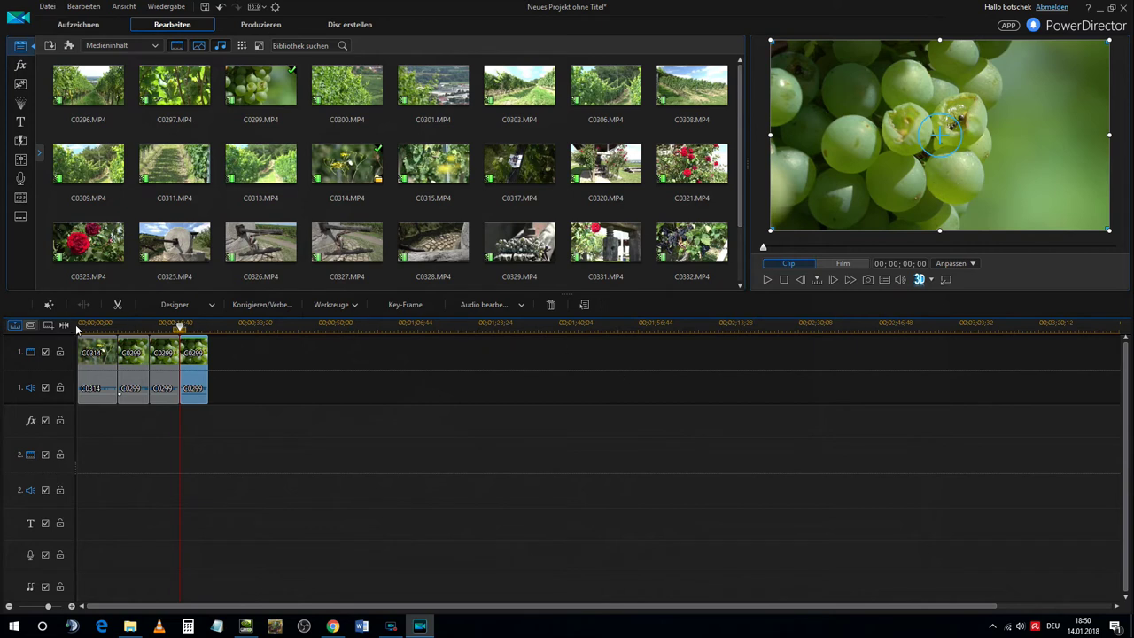
click(104, 328)
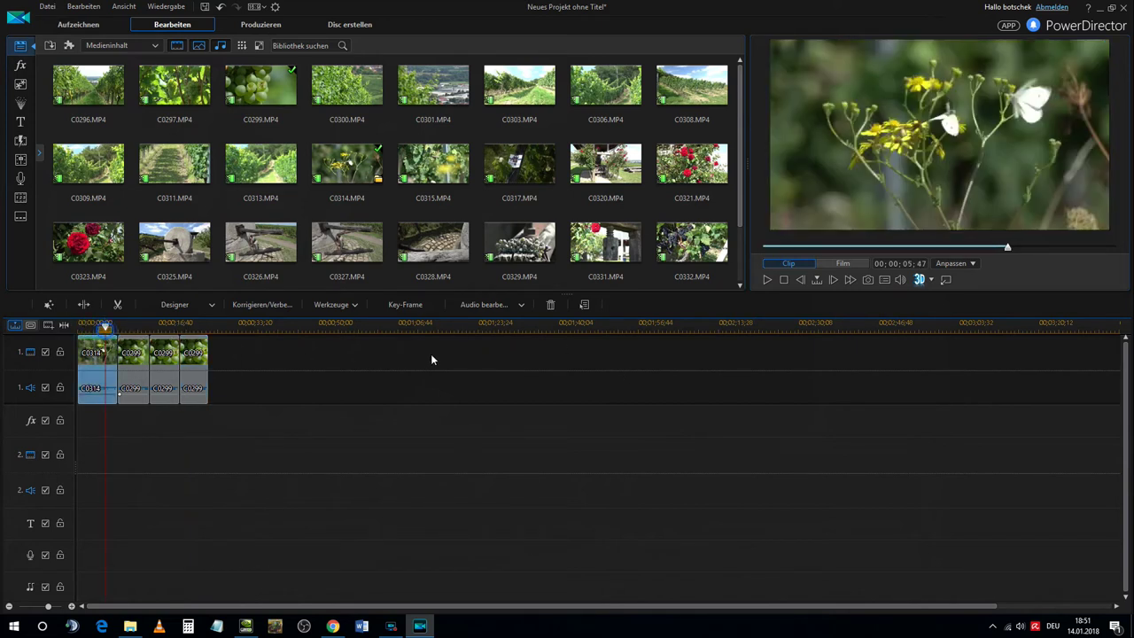
click(843, 264)
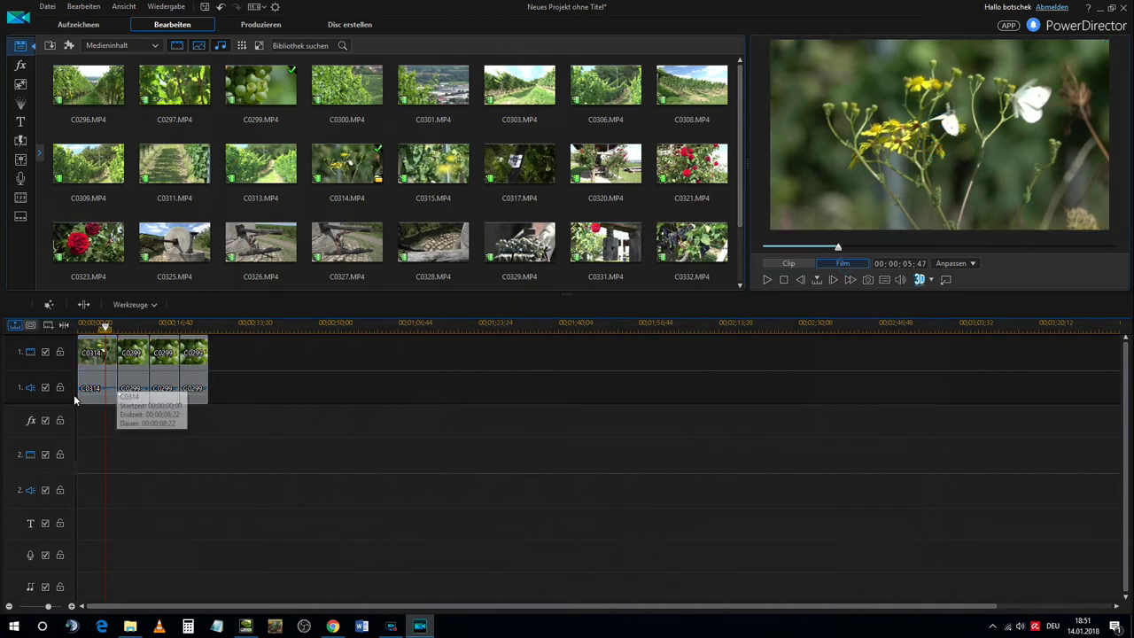
click(767, 280)
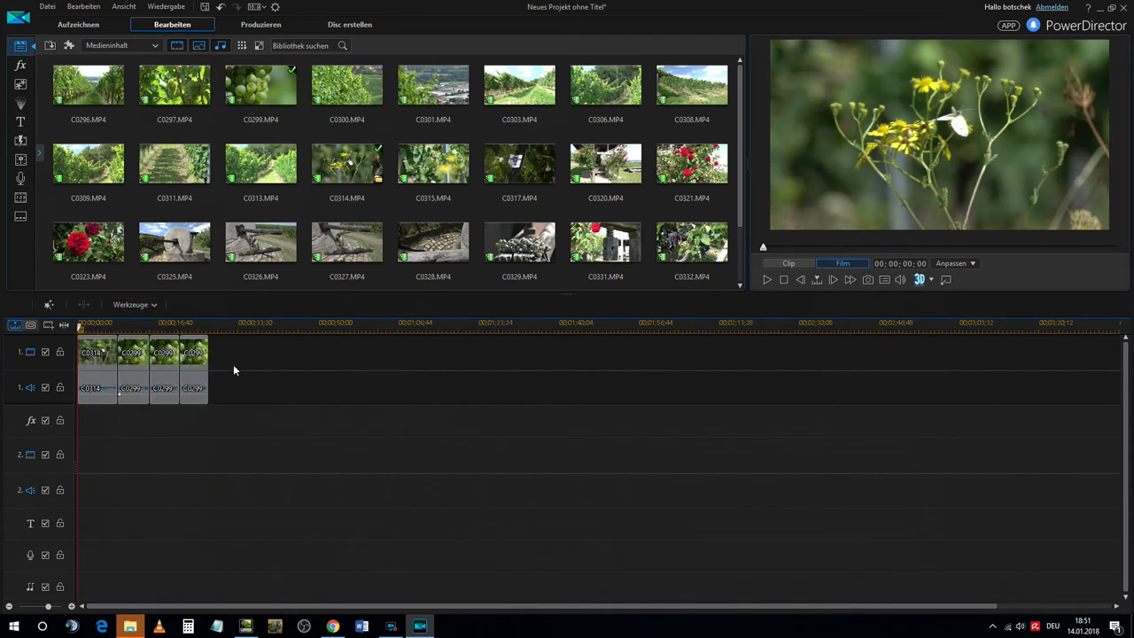
Undo the multi trim of C0299 and reopen the full clip for trimming
click(221, 7)
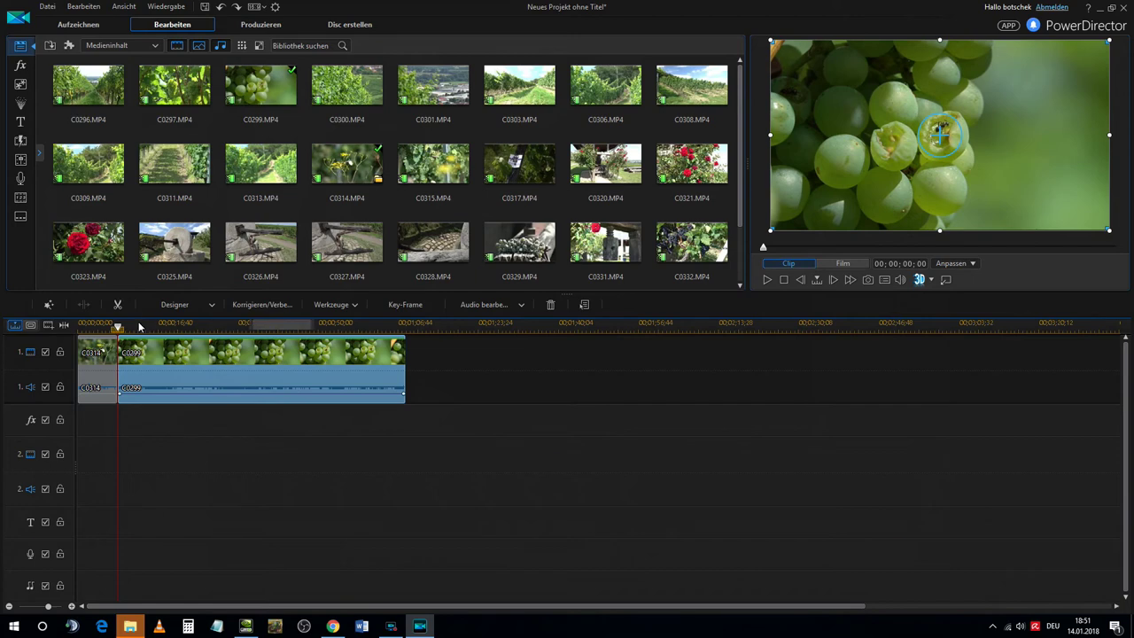
double_click(150, 347)
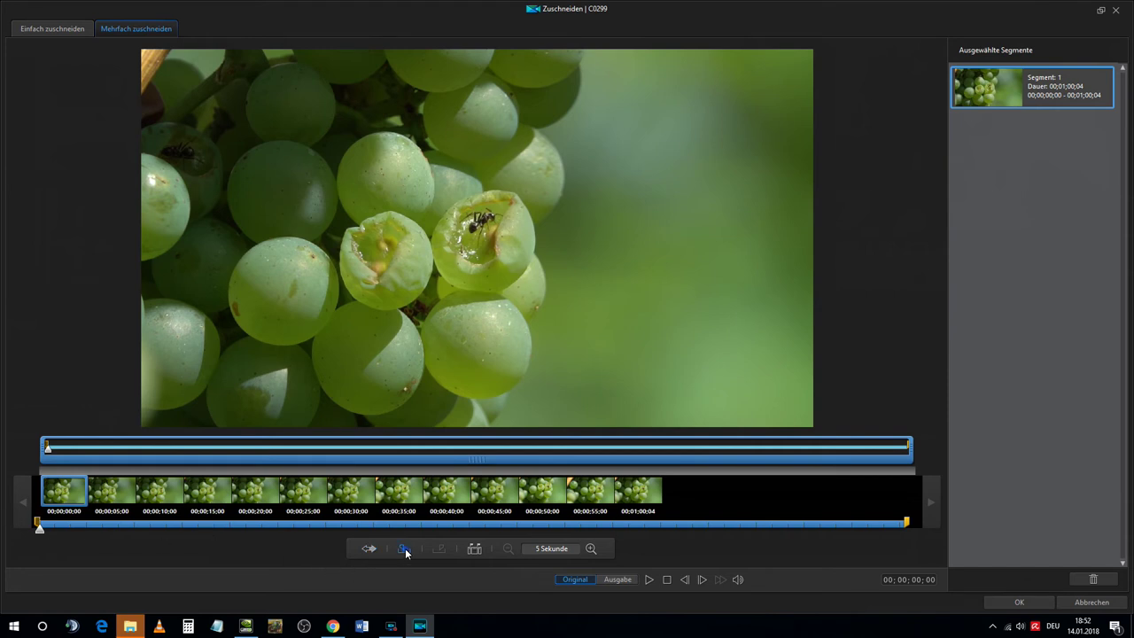
Mark two segments of C0299: 00;00;00;00 to 00;00;04;35 and 00;00;09;37 to 00;00;14;18
drag(38, 529, 105, 529)
click(440, 548)
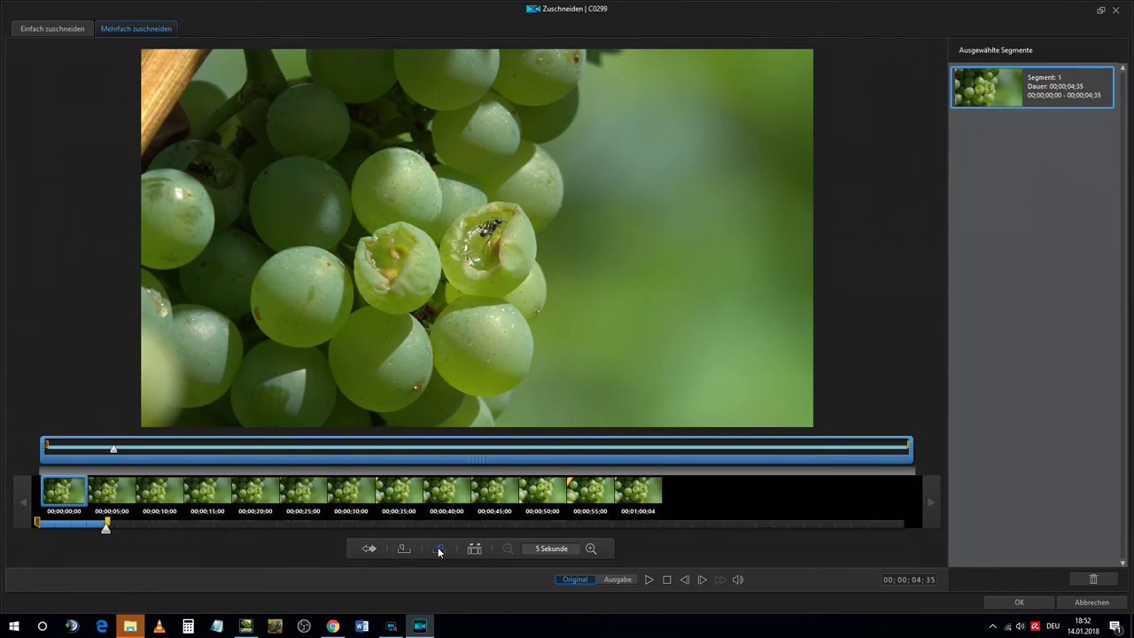
drag(104, 533, 179, 537)
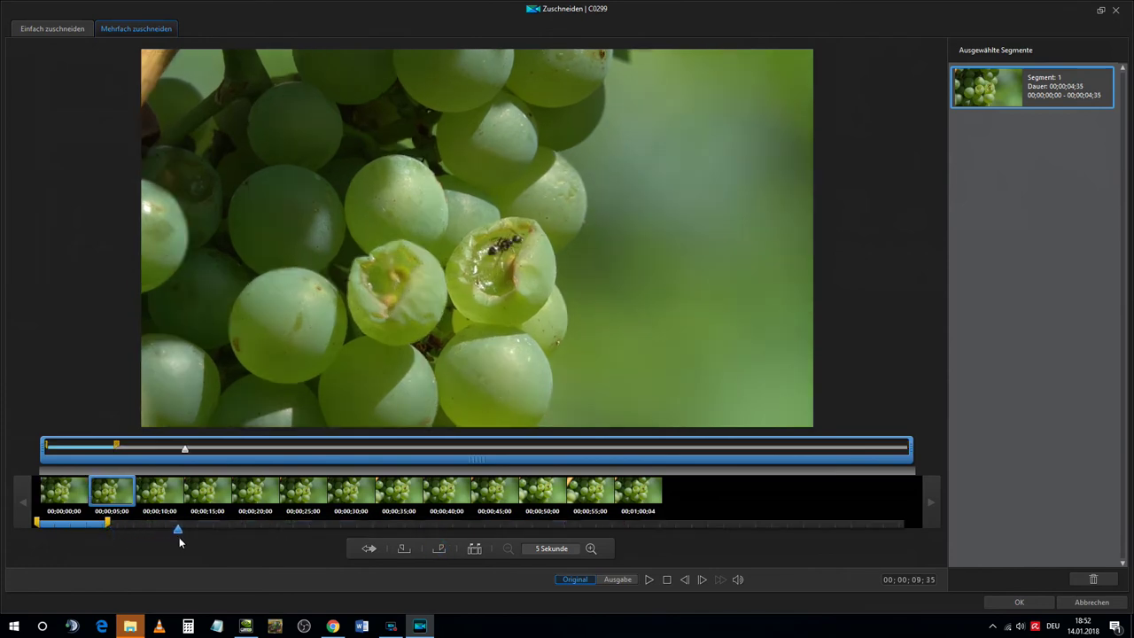
click(402, 549)
drag(175, 534, 245, 535)
click(440, 550)
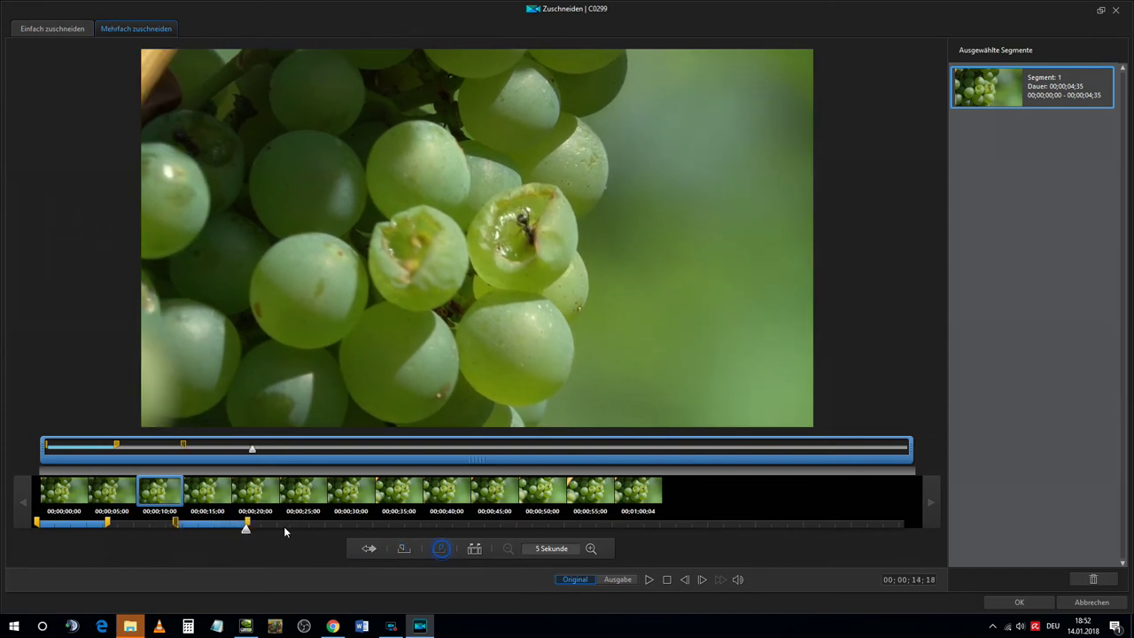
Mark a third segment of C0299 from 00;00;20;22 to 00;00;26;11
drag(245, 529, 333, 545)
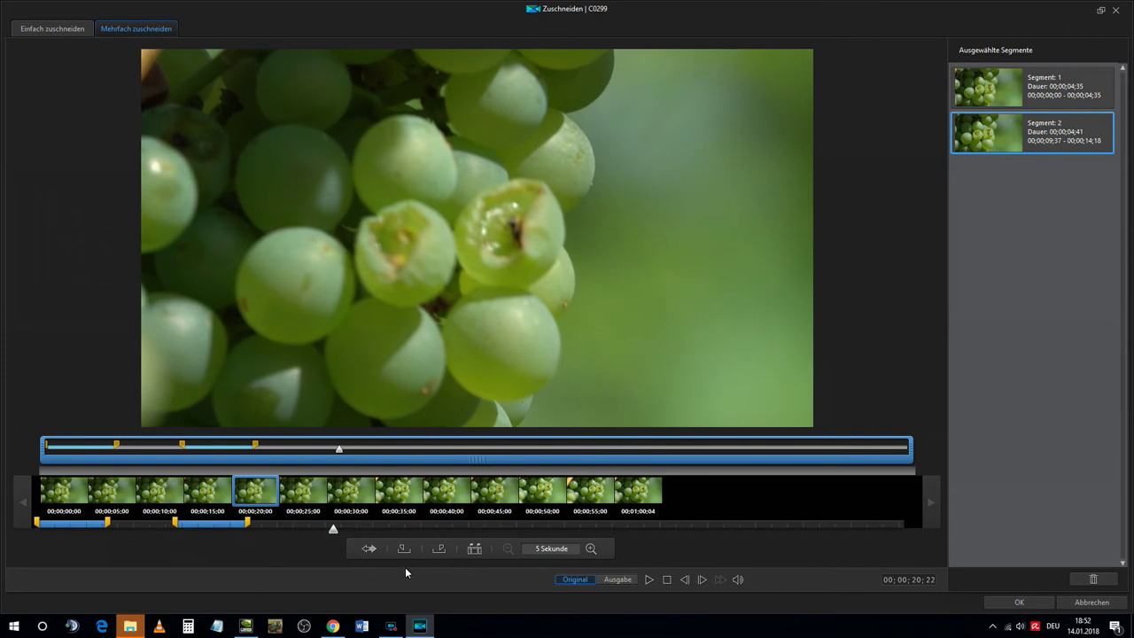
click(406, 550)
drag(331, 530, 417, 533)
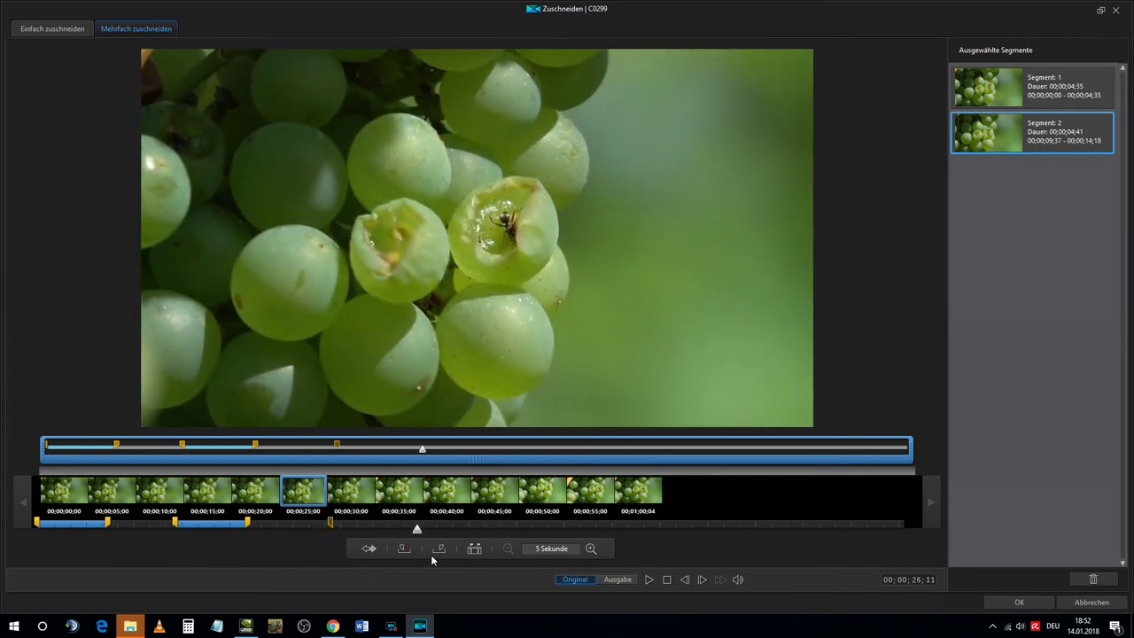
click(437, 549)
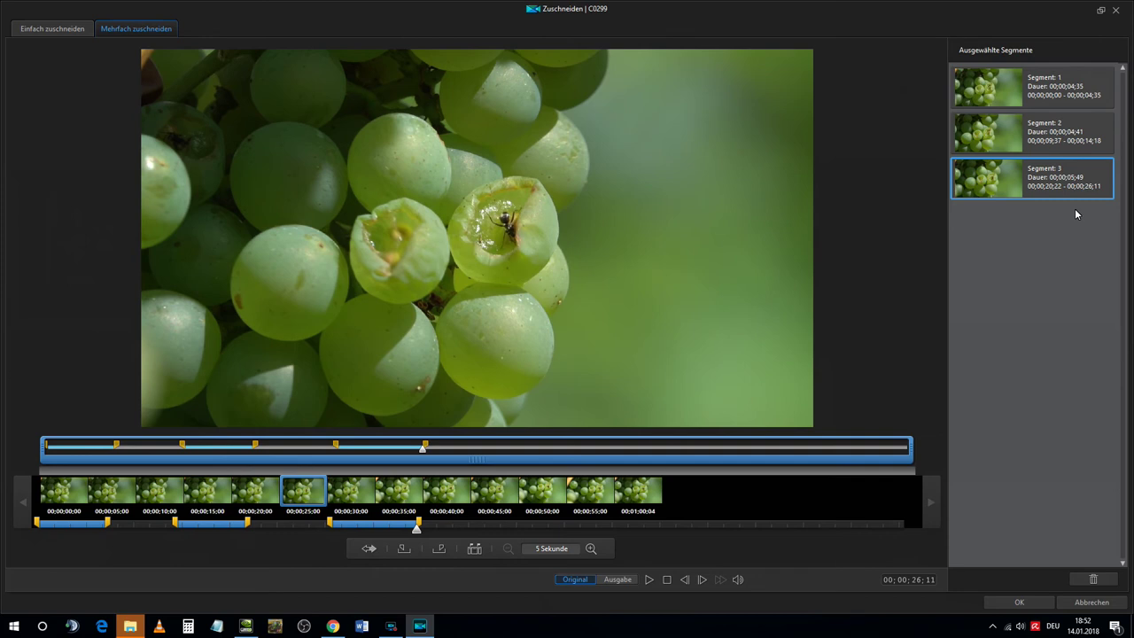
Invert the segment selection so the unmarked parts are kept, and apply the multi trim after previewing its output
click(367, 549)
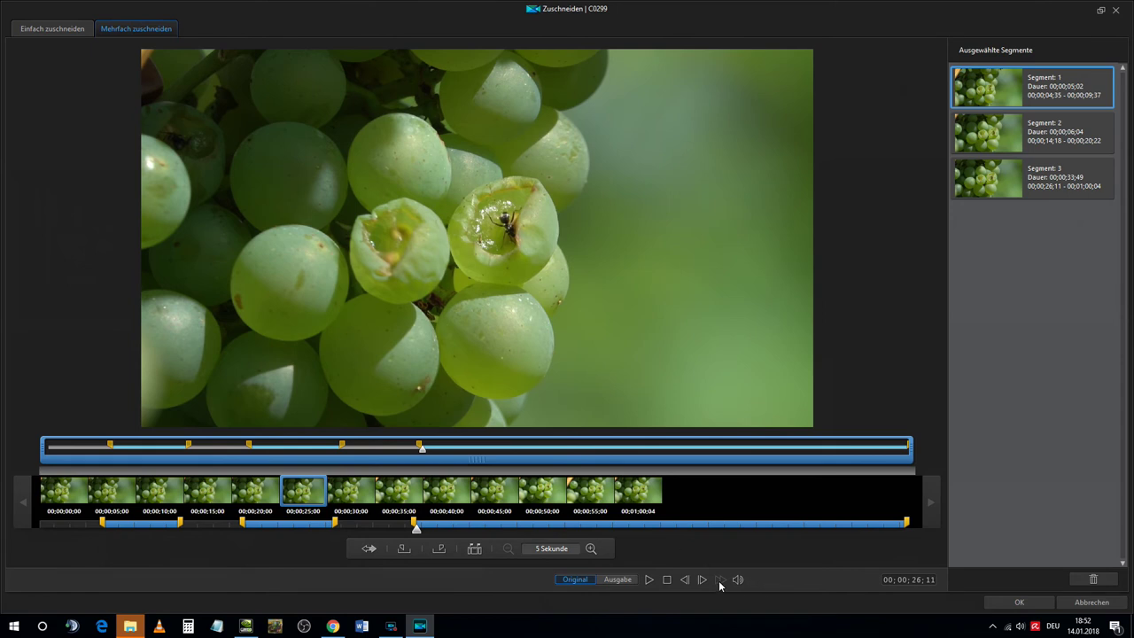
click(618, 581)
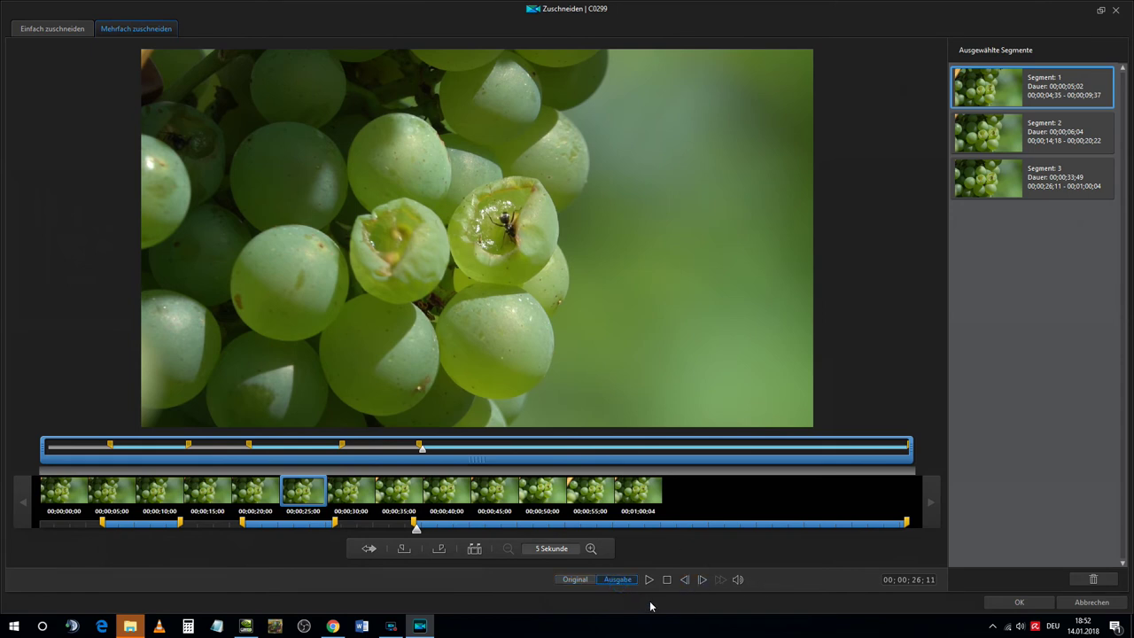
click(650, 580)
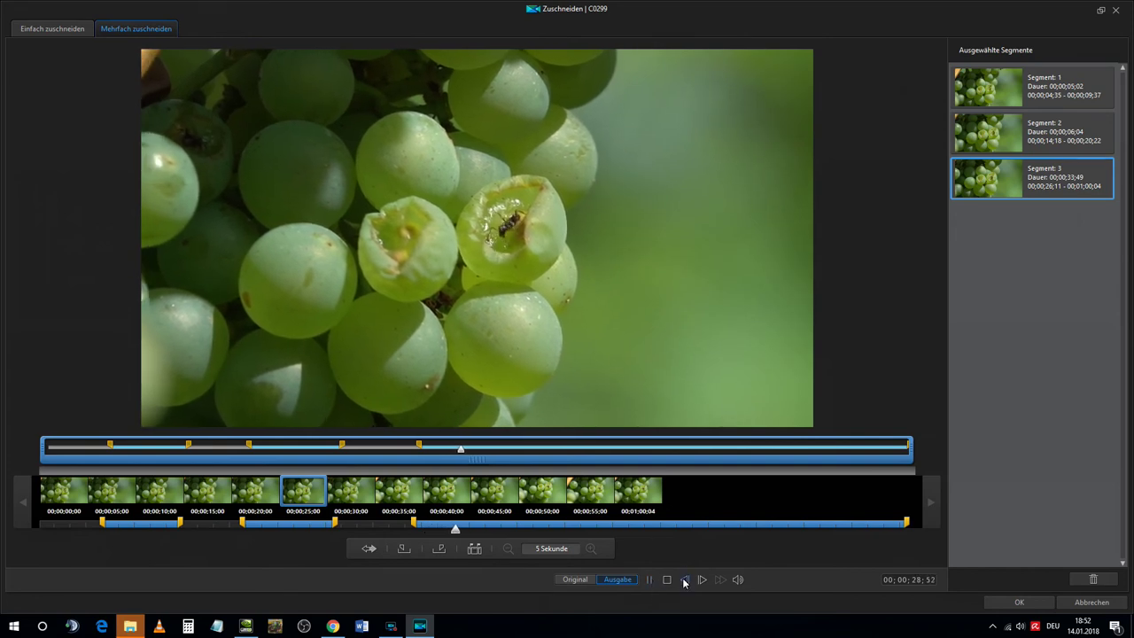
click(1018, 602)
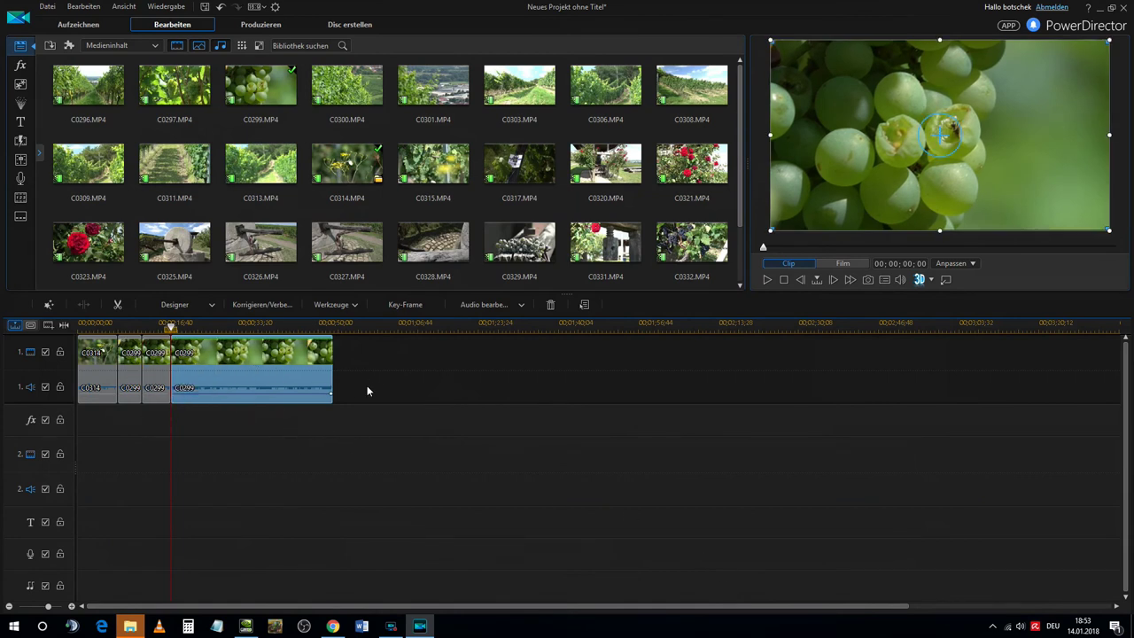
Shorten the last C0299 clip on track 1 to a 00;00;19;00 duration by its end edge, and readjust that edge outwards
click(350, 434)
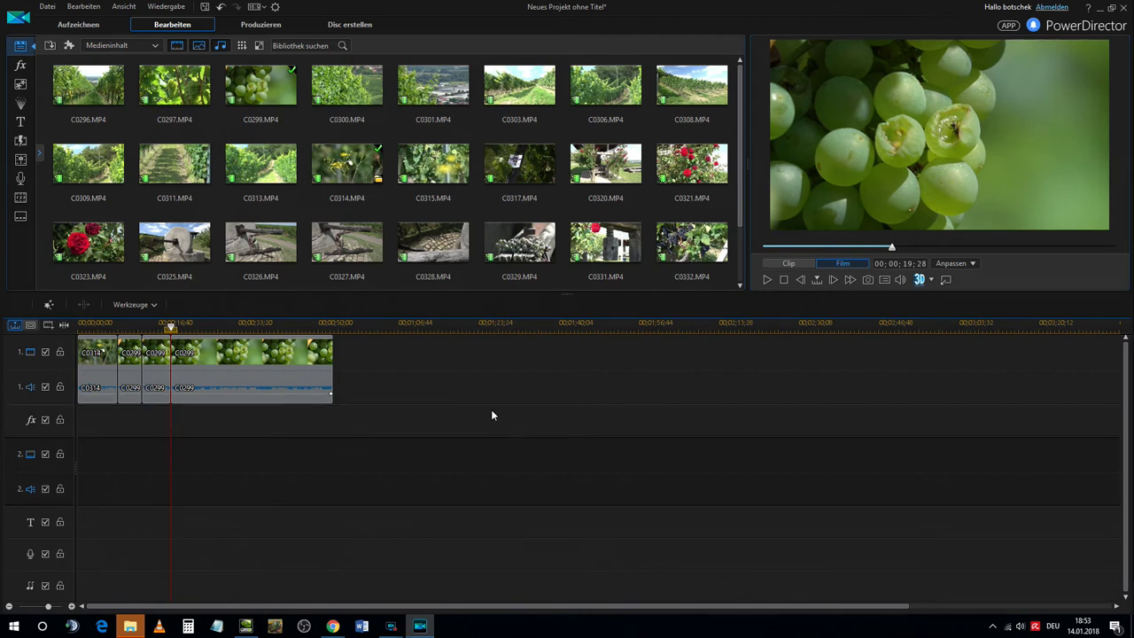
click(284, 356)
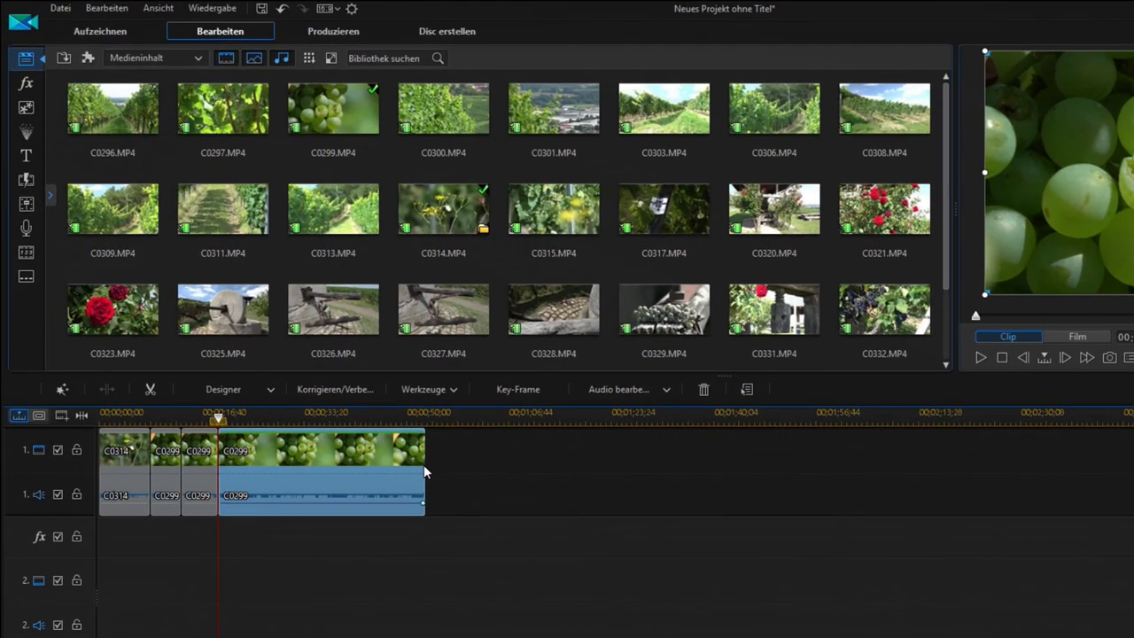
drag(423, 465, 336, 489)
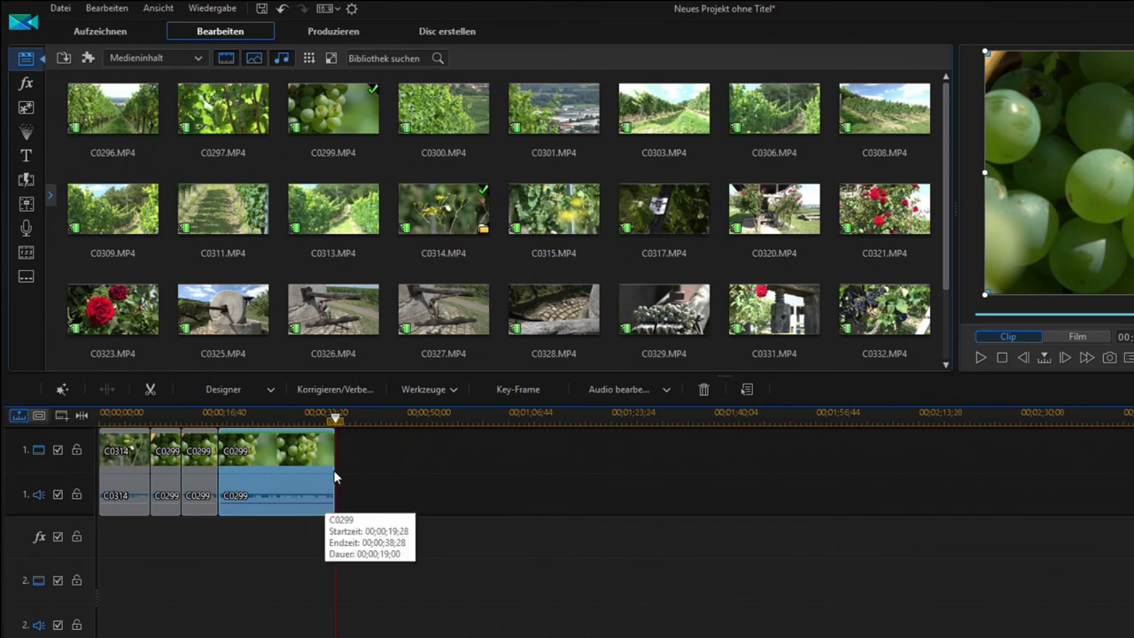
drag(335, 470, 387, 498)
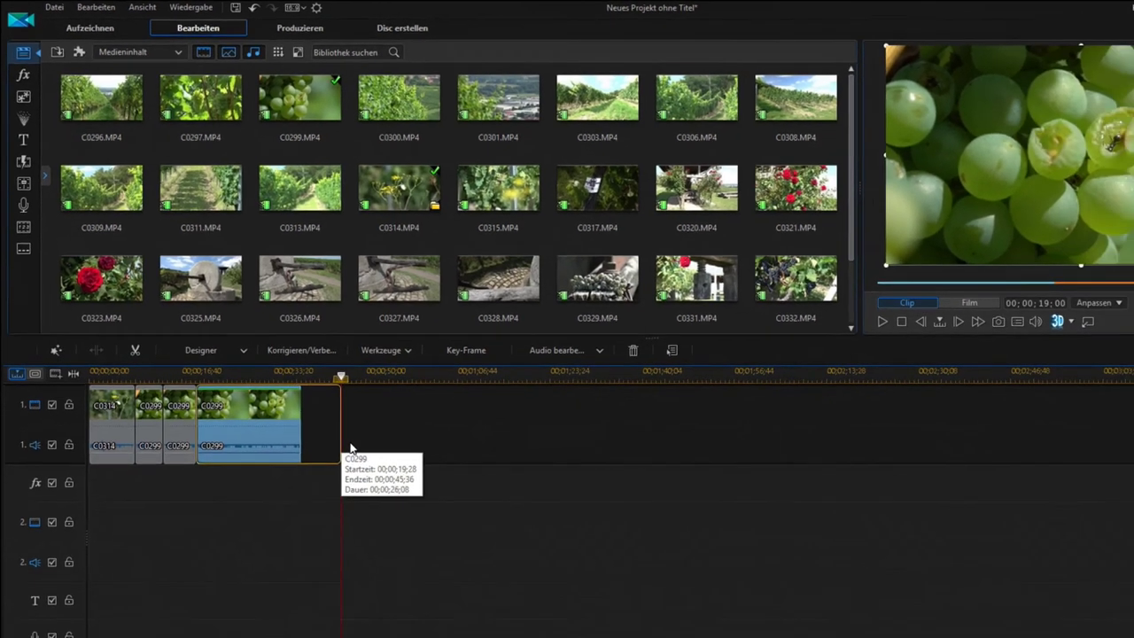
drag(351, 449, 373, 451)
drag(325, 393, 254, 385)
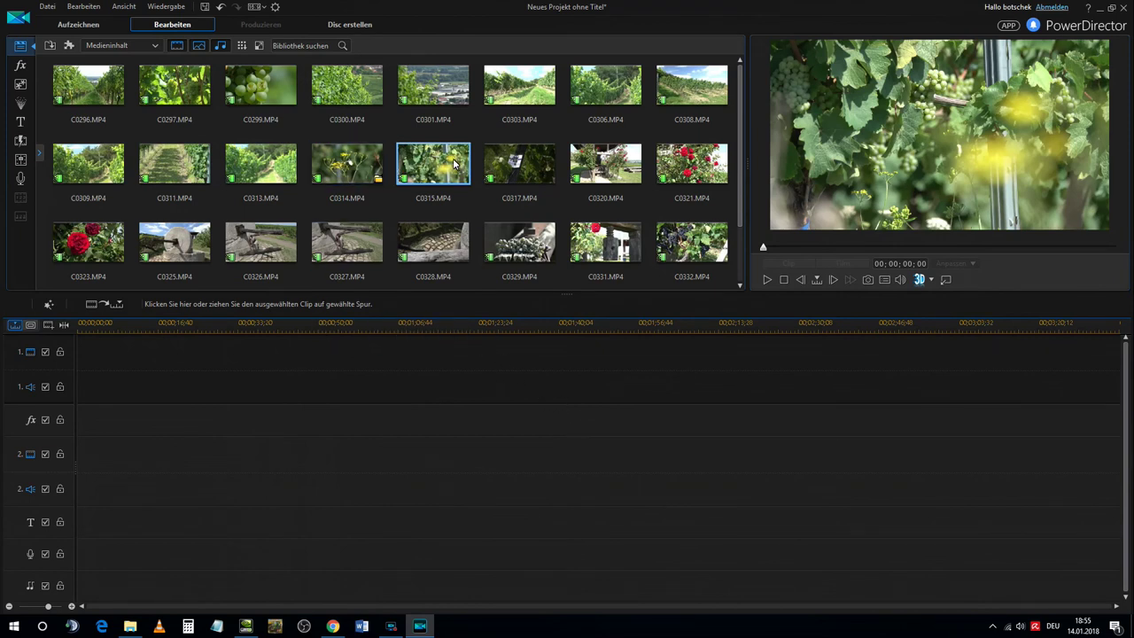
Place clip C0315 at the start of the empty track 1 and split it at 00;00;06;18
drag(454, 162, 80, 386)
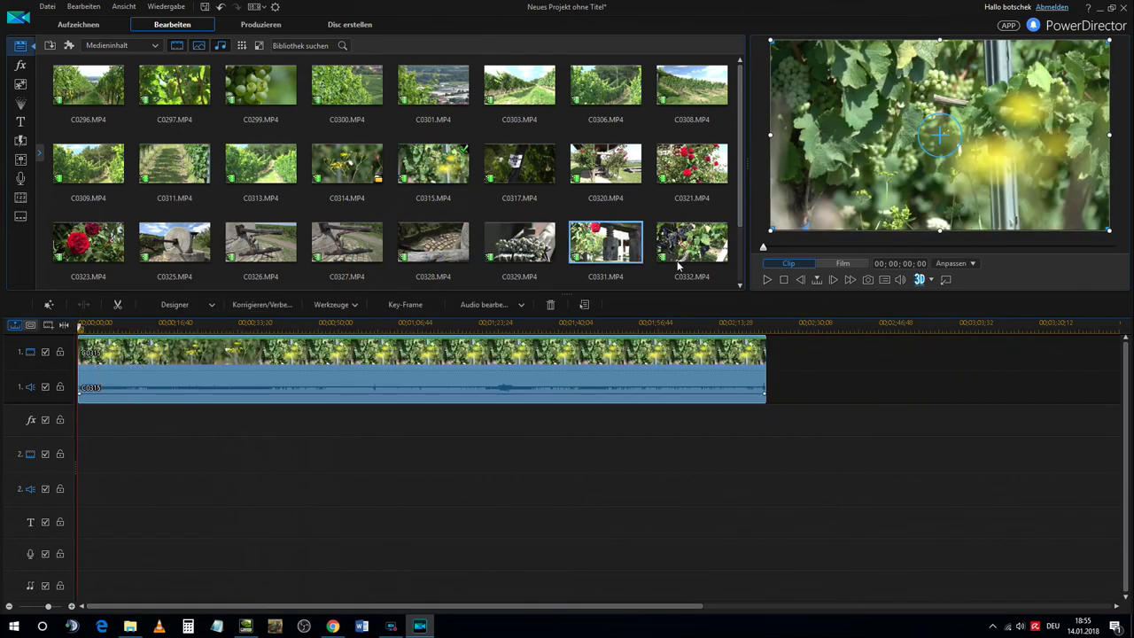
click(769, 280)
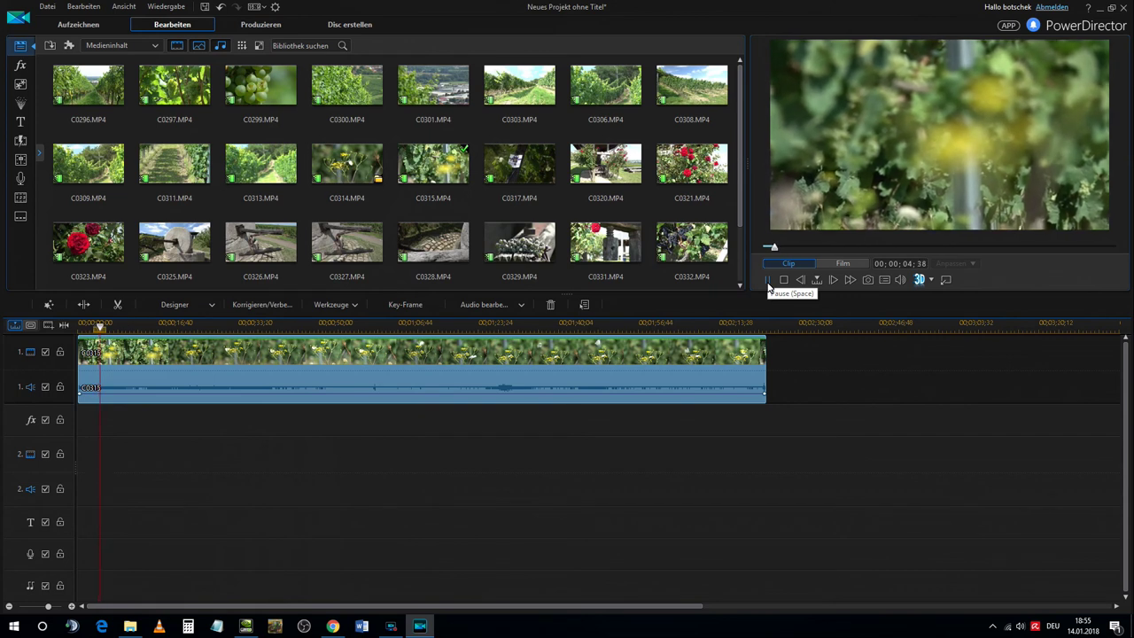
click(768, 279)
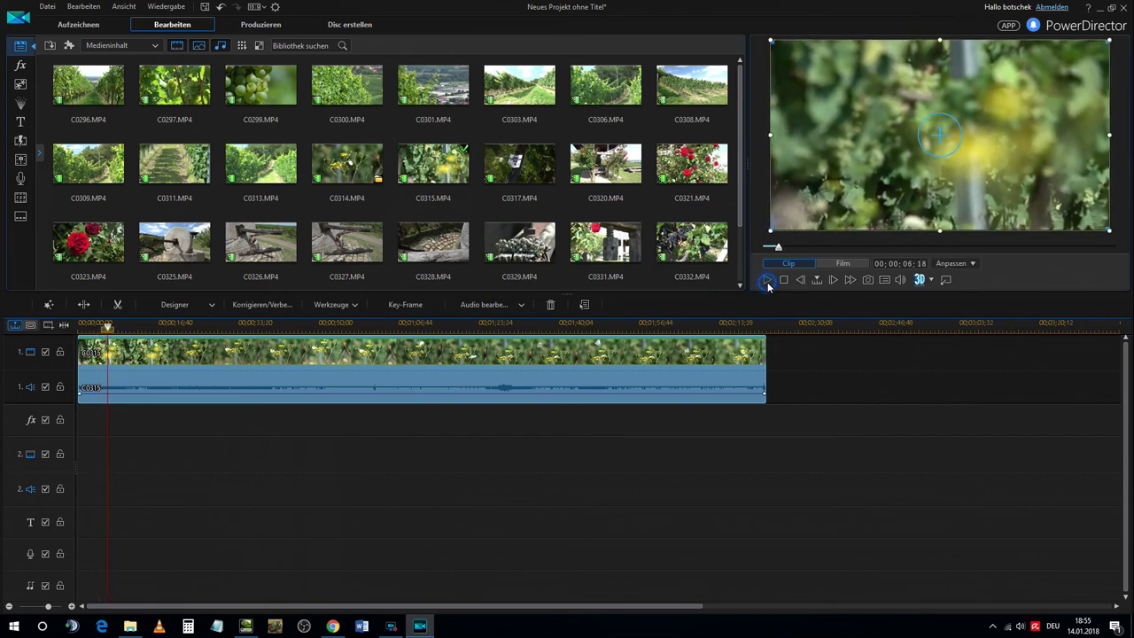
click(79, 305)
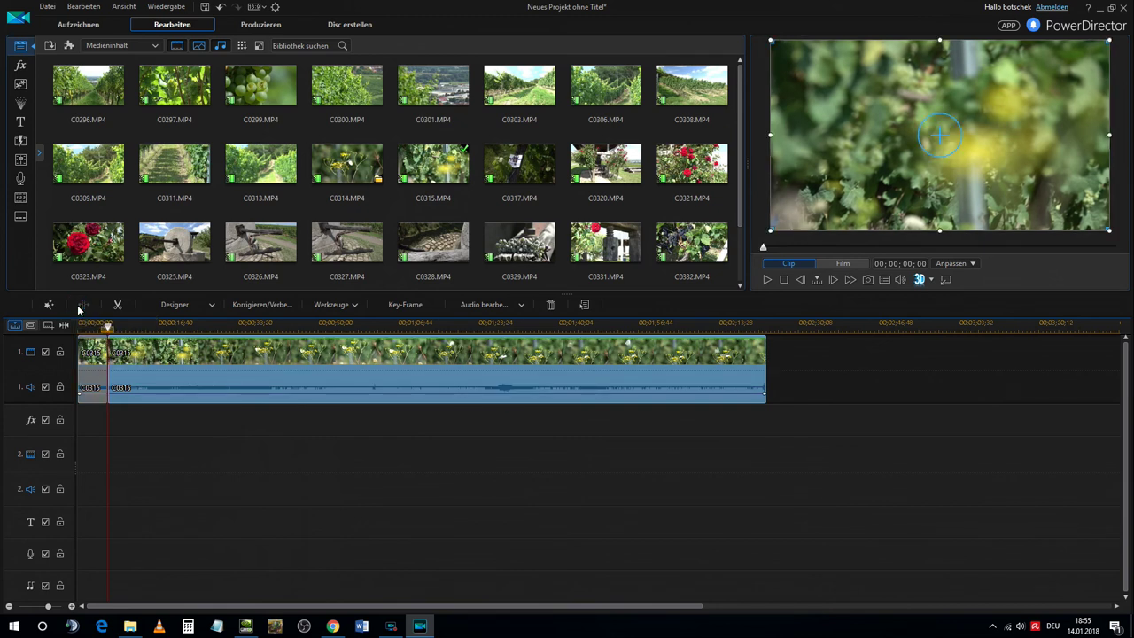
Play the second C0315 segment on track 1 up to 00;00;21;33 of its clip time and split it there
click(768, 280)
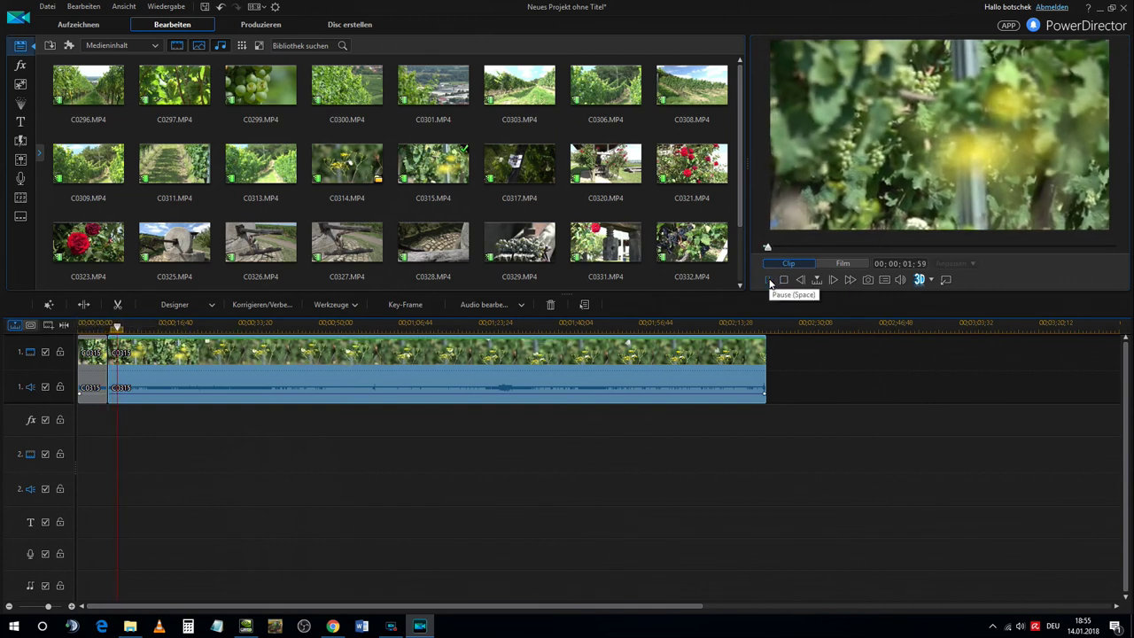
click(849, 279)
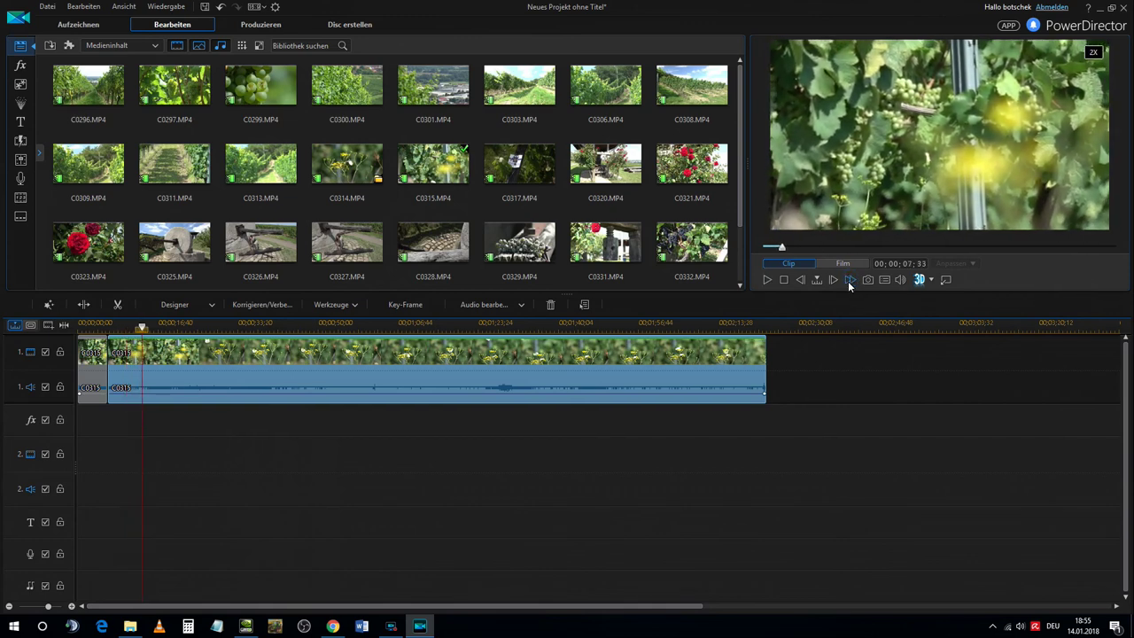
click(767, 280)
click(767, 280)
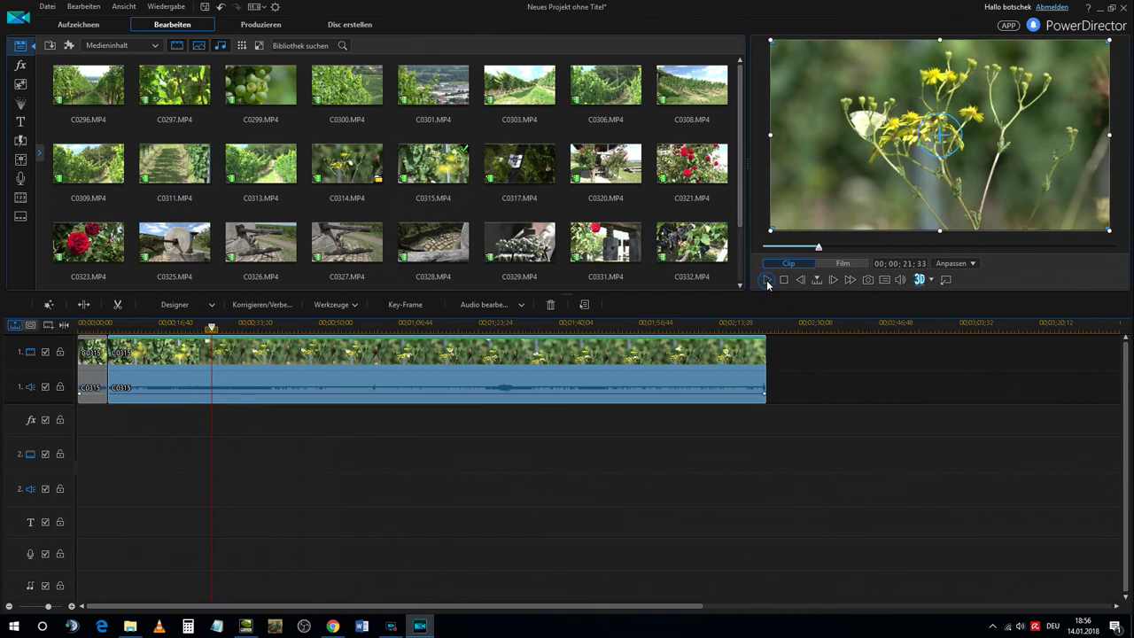
click(81, 306)
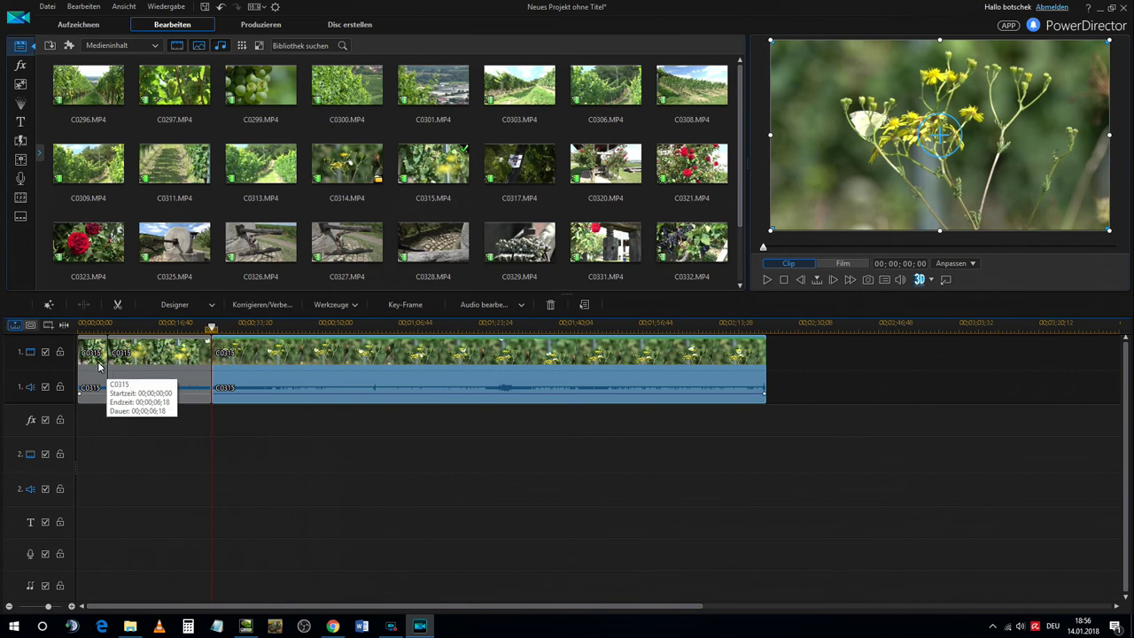
Remove the middle C0315 segment while leaving a gap, and move the last segment up against the first one
click(175, 358)
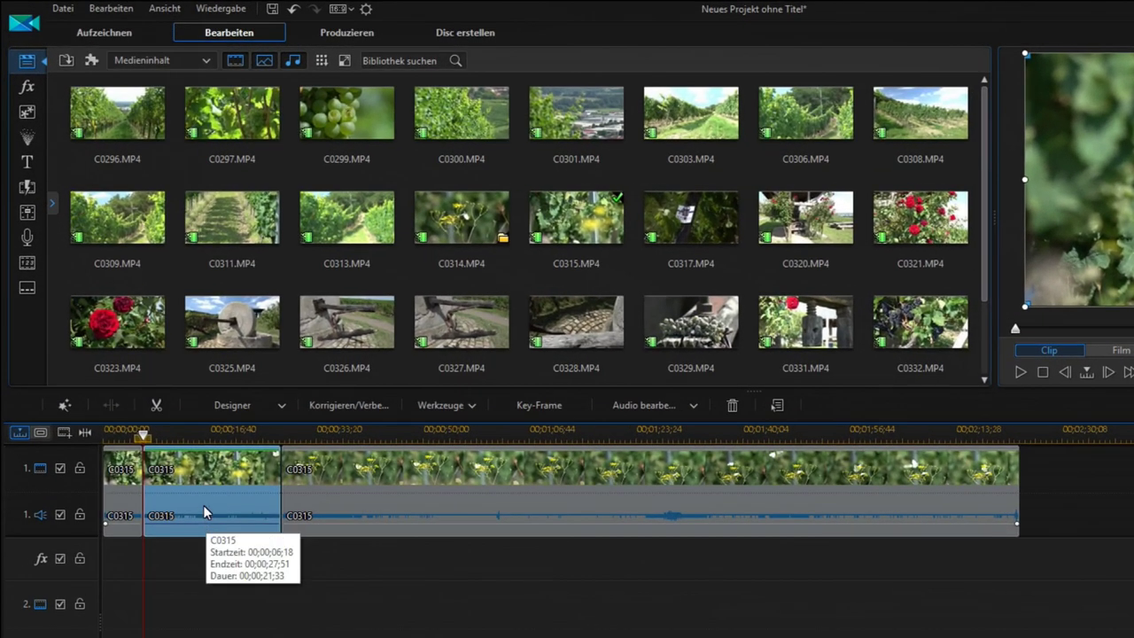
right_click(236, 484)
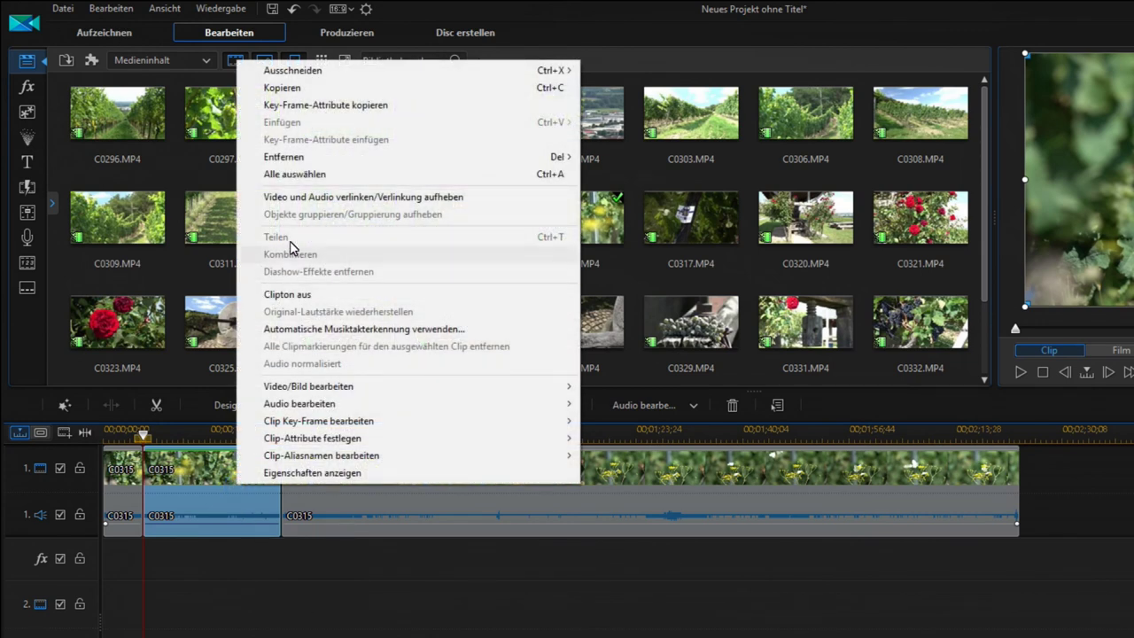
mouse_move(387, 160)
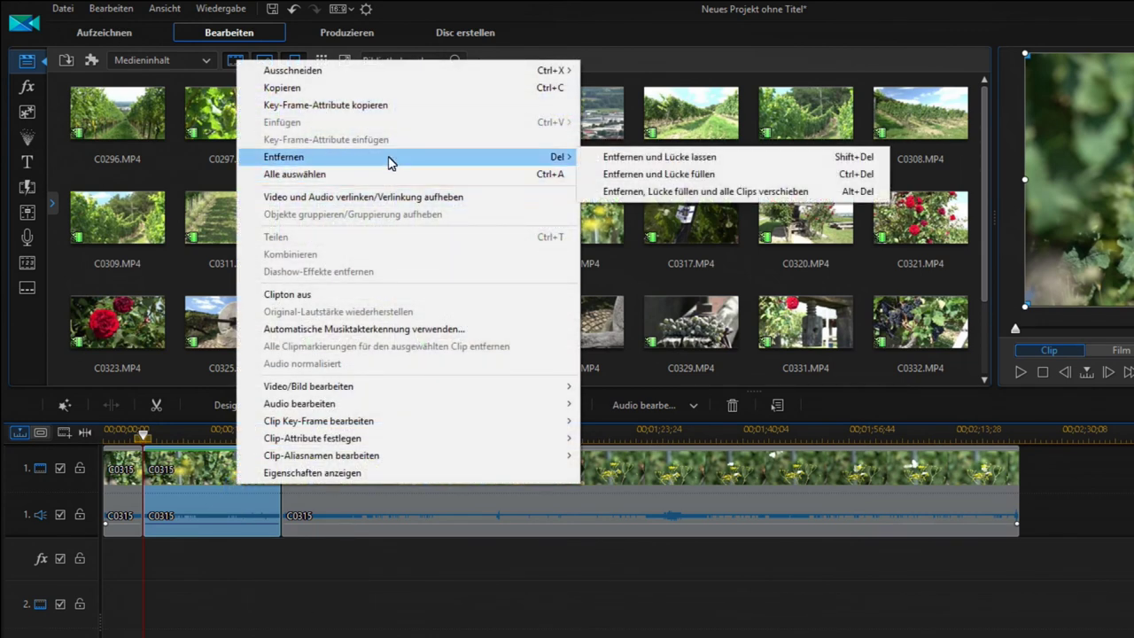
click(592, 160)
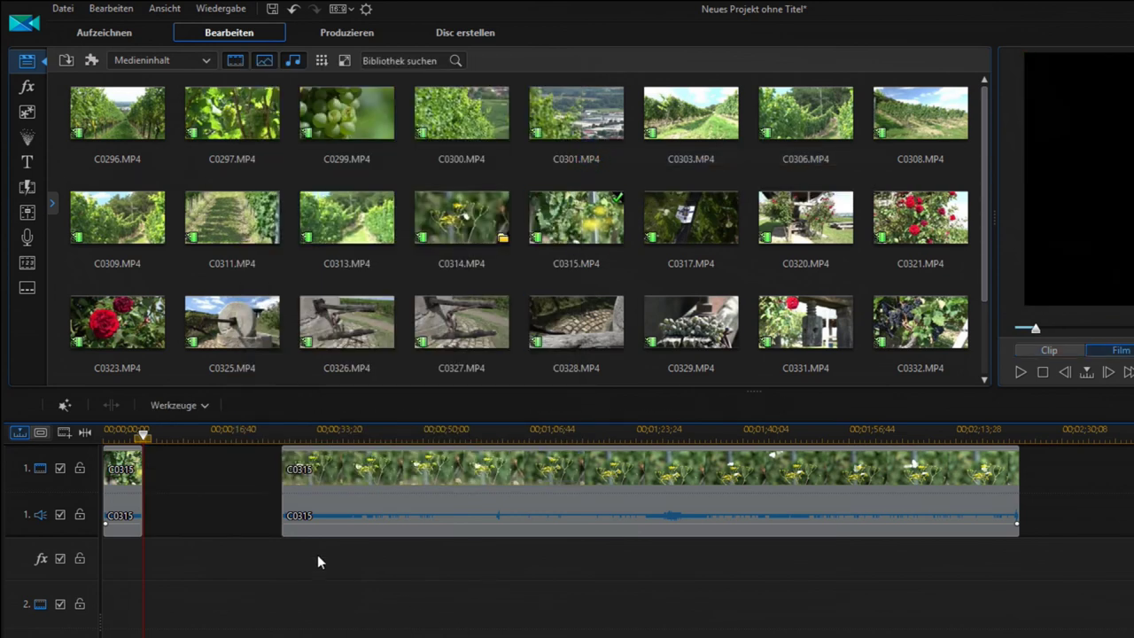
drag(389, 484, 252, 487)
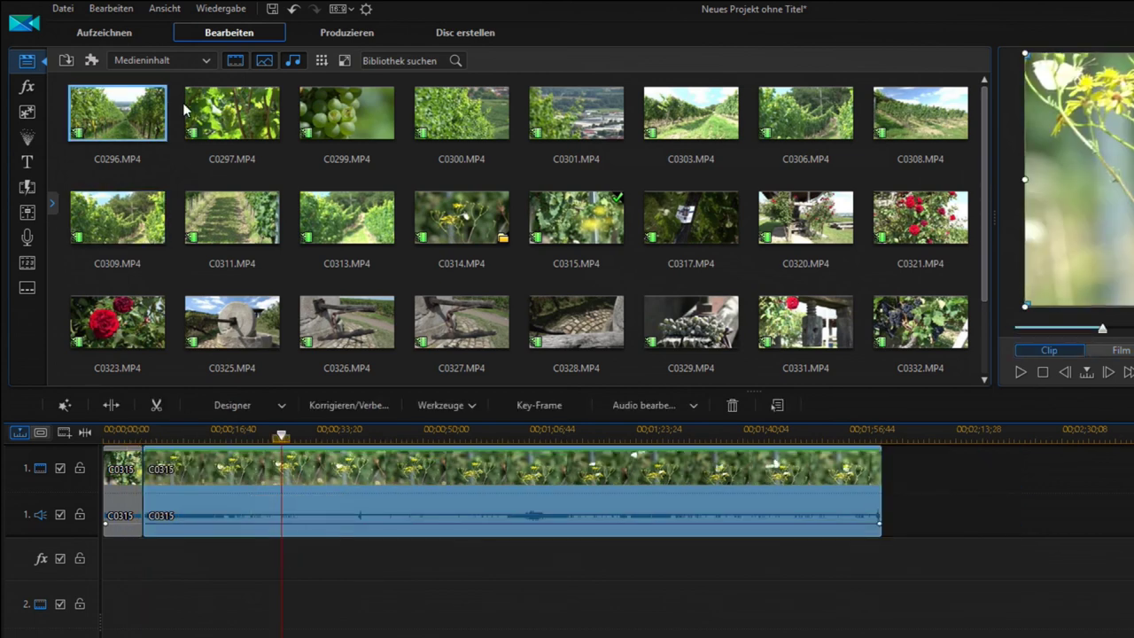
Undo the last segment's move and the removal of the middle C0315 segment
click(293, 9)
click(293, 9)
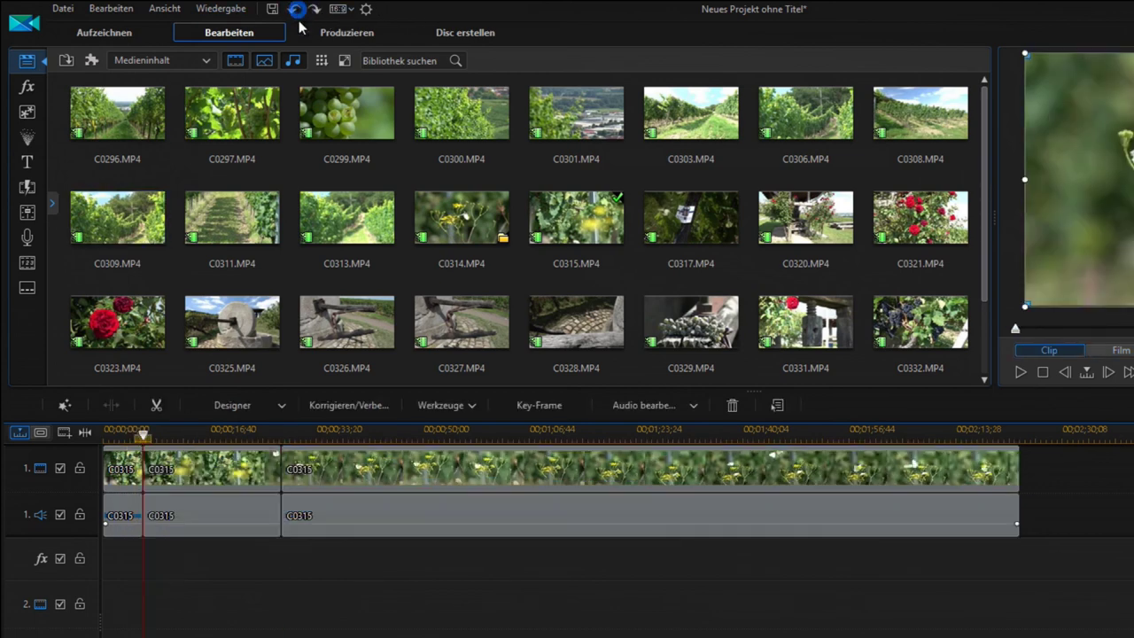
Remove the middle C0315 segment on track 1 with the option that fills the gap
right_click(223, 465)
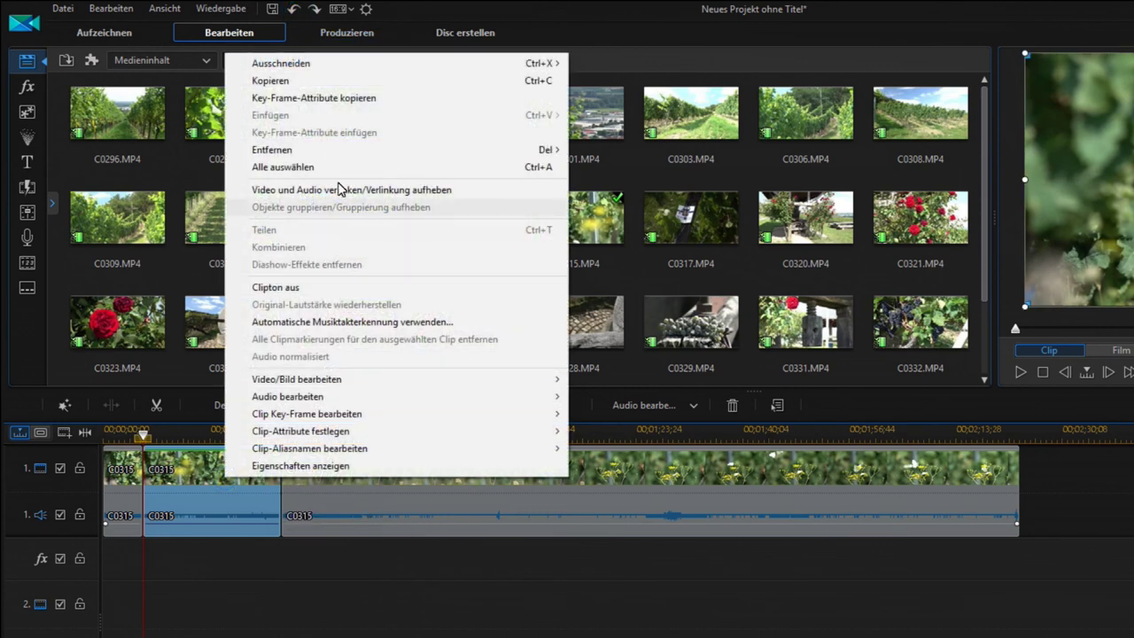
mouse_move(372, 152)
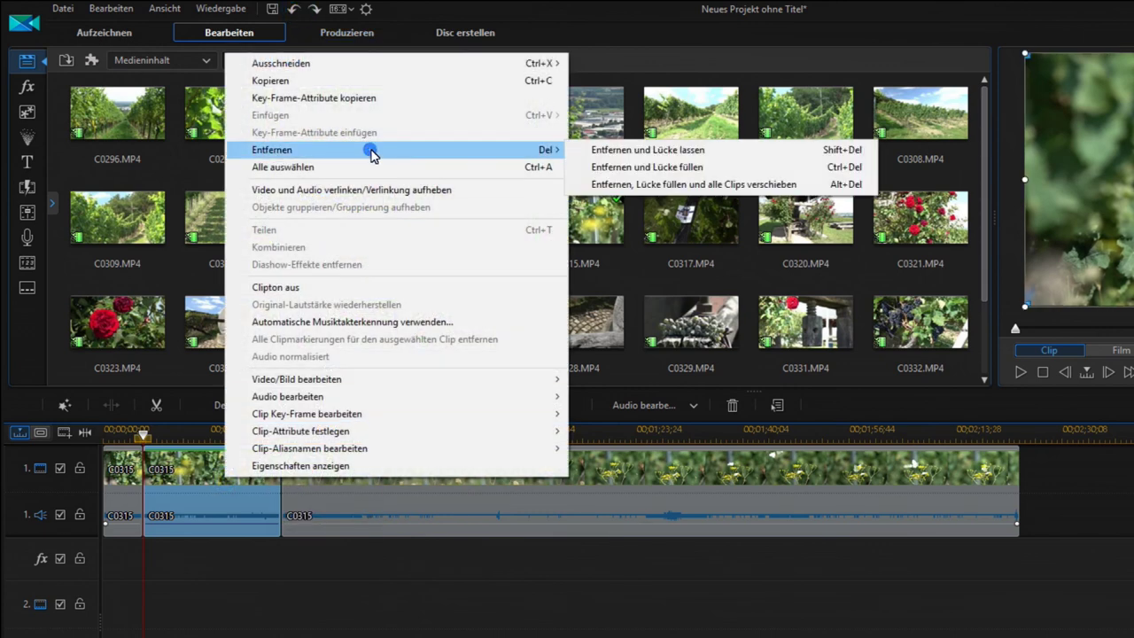
click(609, 169)
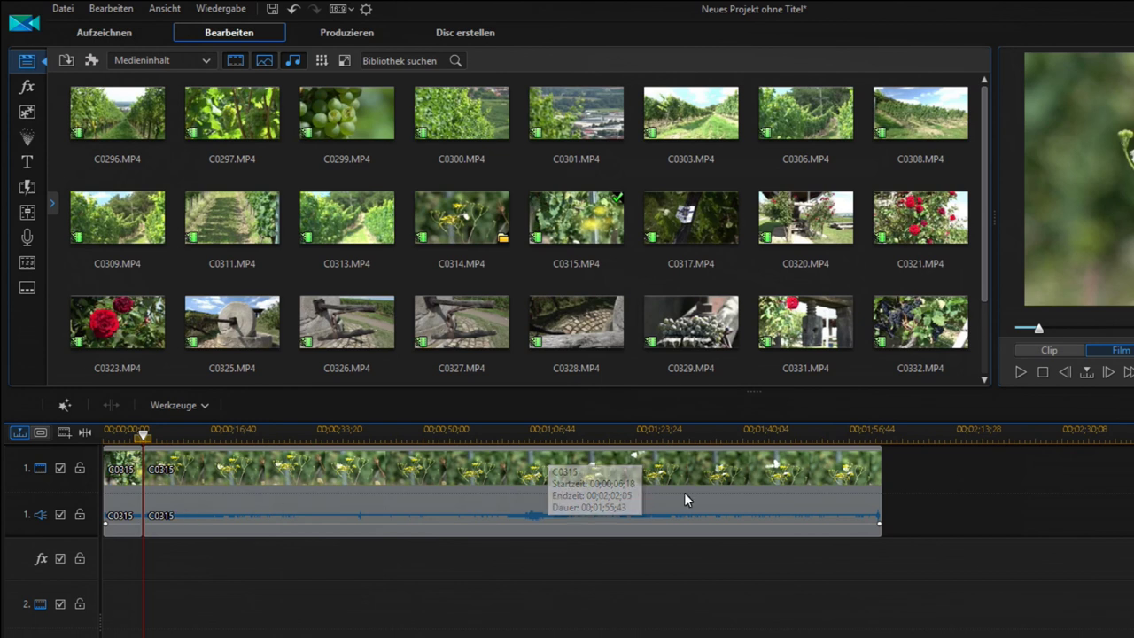